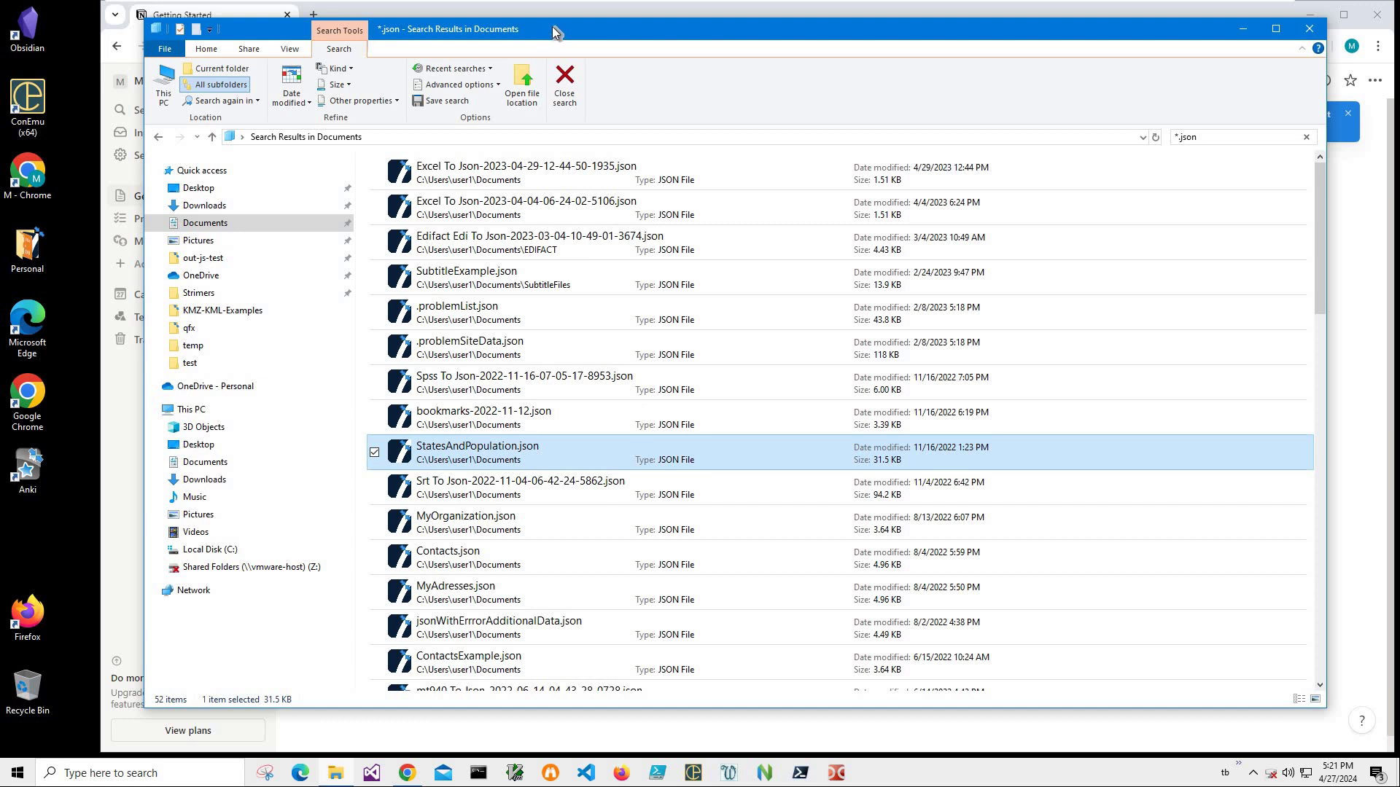
Open StatesAndPopulation.json in Json Viewer and enlarge its window to show more columns
{"action": "mouse_move", "coordinate": [548, 27]}
{"action": "left_mouse_down"}
{"action": "mouse_move", "coordinate": [823, 240]}
{"action": "mouse_move", "coordinate": [739, 294]}
{"action": "mouse_move", "coordinate": [727, 242]}
{"action": "mouse_move", "coordinate": [616, 85]}
{"action": "mouse_move", "coordinate": [860, 199]}
{"action": "mouse_move", "coordinate": [554, 22]}
{"action": "mouse_move", "coordinate": [511, 68]}
{"action": "mouse_move", "coordinate": [545, 45]}
{"action": "left_mouse_up"}
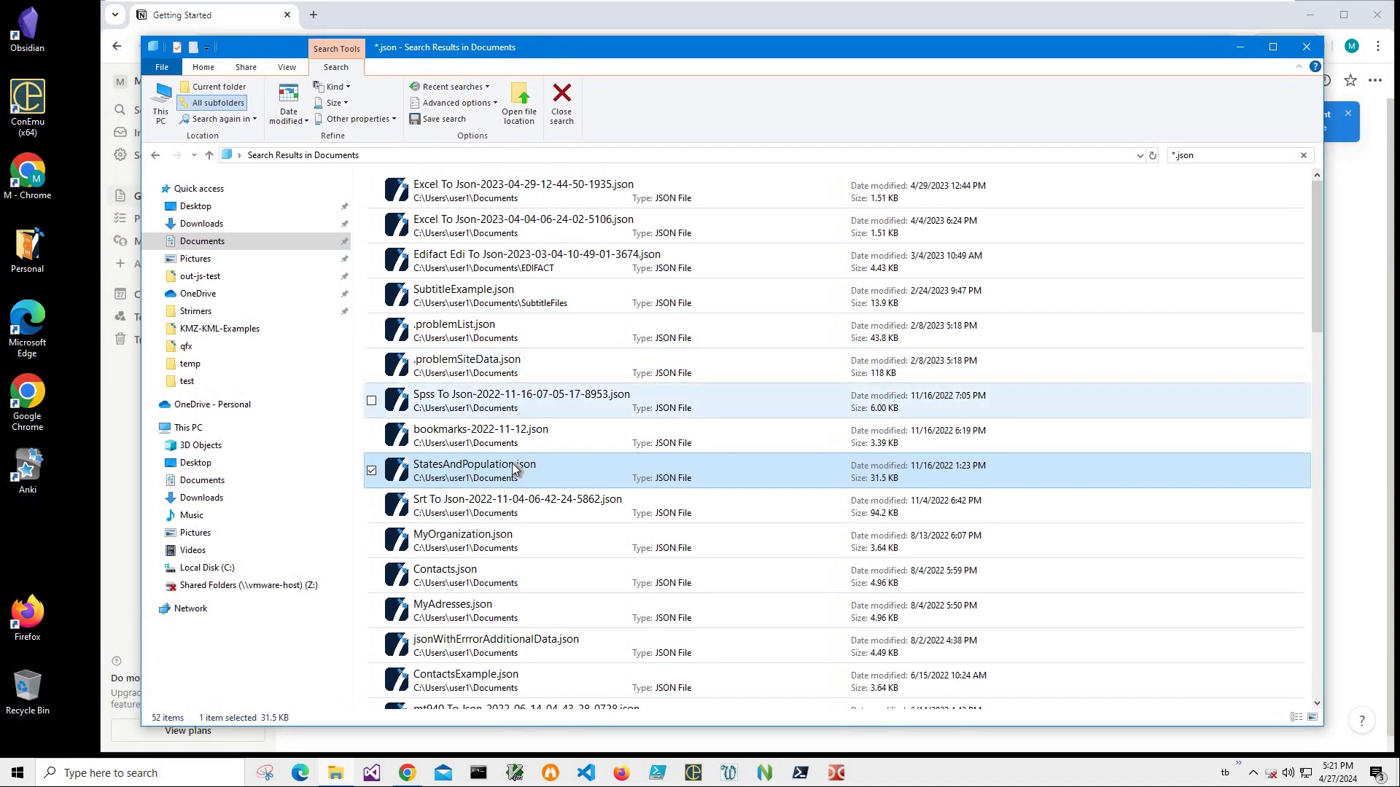
{"action": "double_click", "coordinate": [748, 458]}
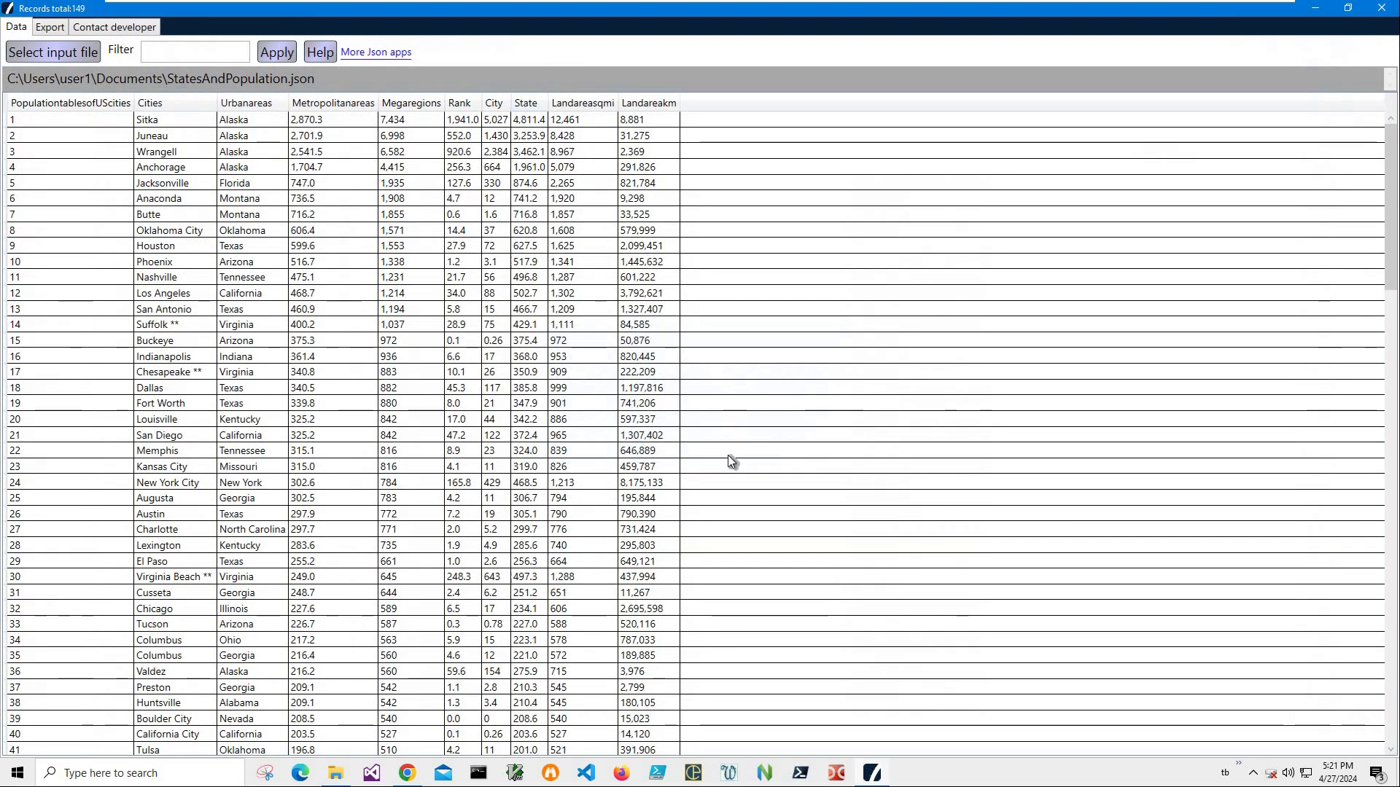
{"action": "key", "text": "super+Down"}
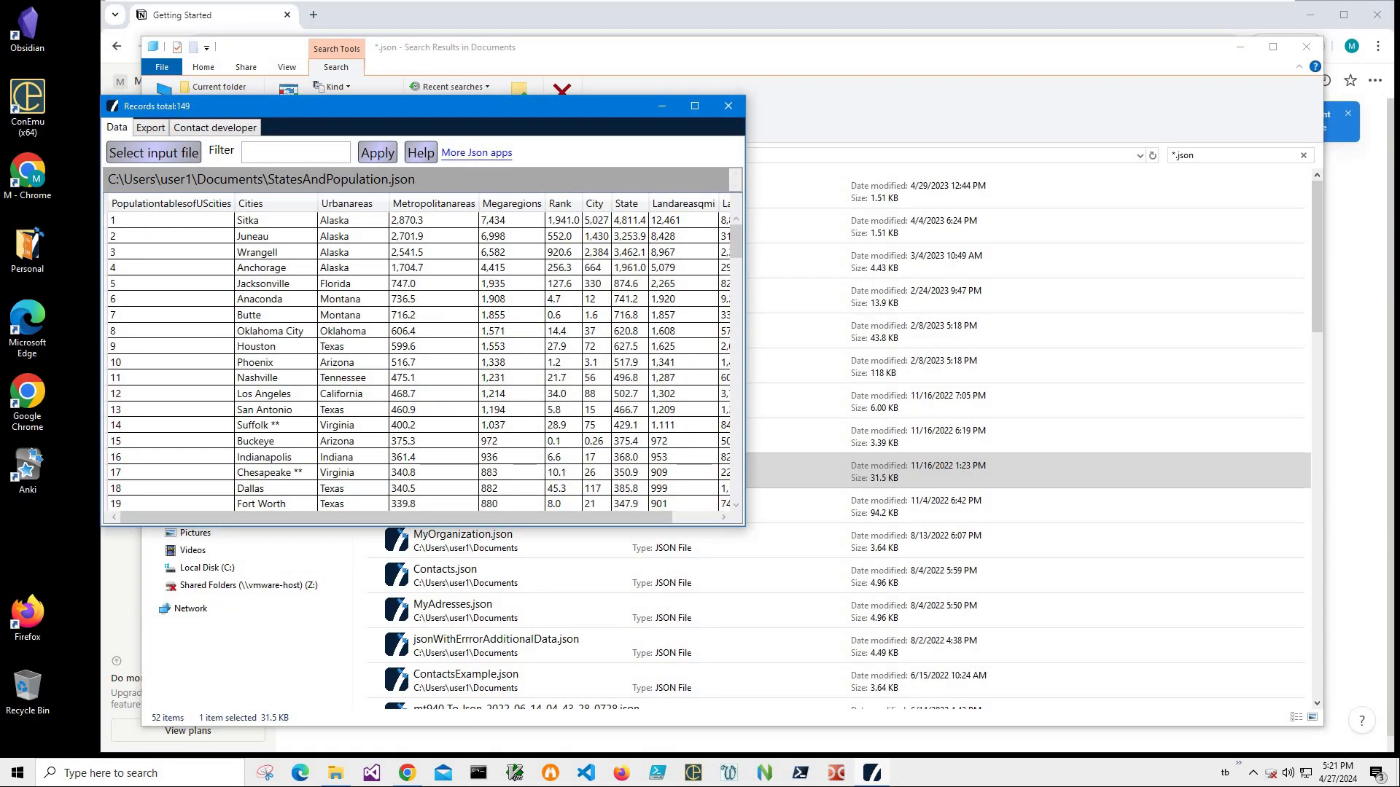
{"action": "left_click_drag", "start_coordinate": [744, 525], "coordinate": [1232, 649]}
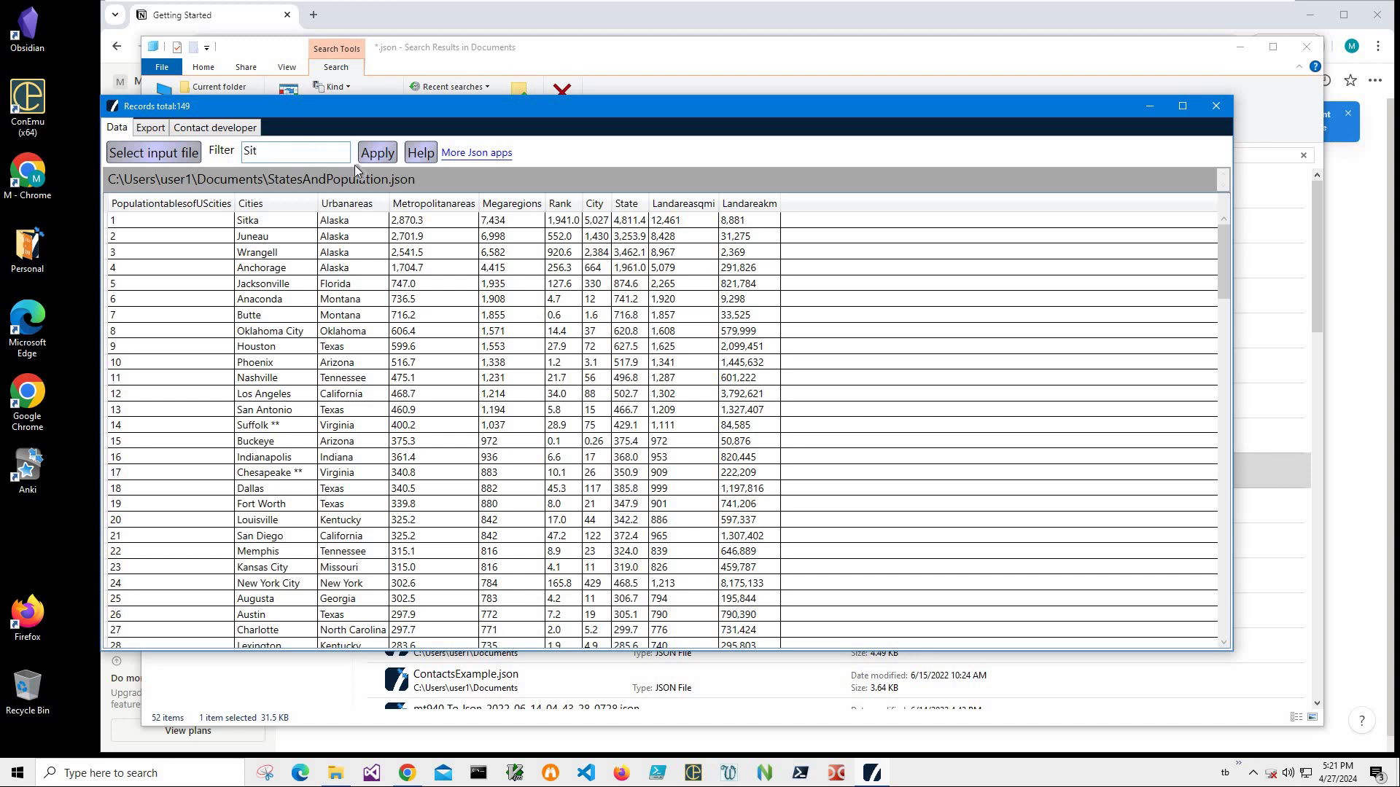
Filter the table down to the Sitka row, then close Json Viewer
{"action": "type", "text": "ka"}
{"action": "key", "text": "Return"}
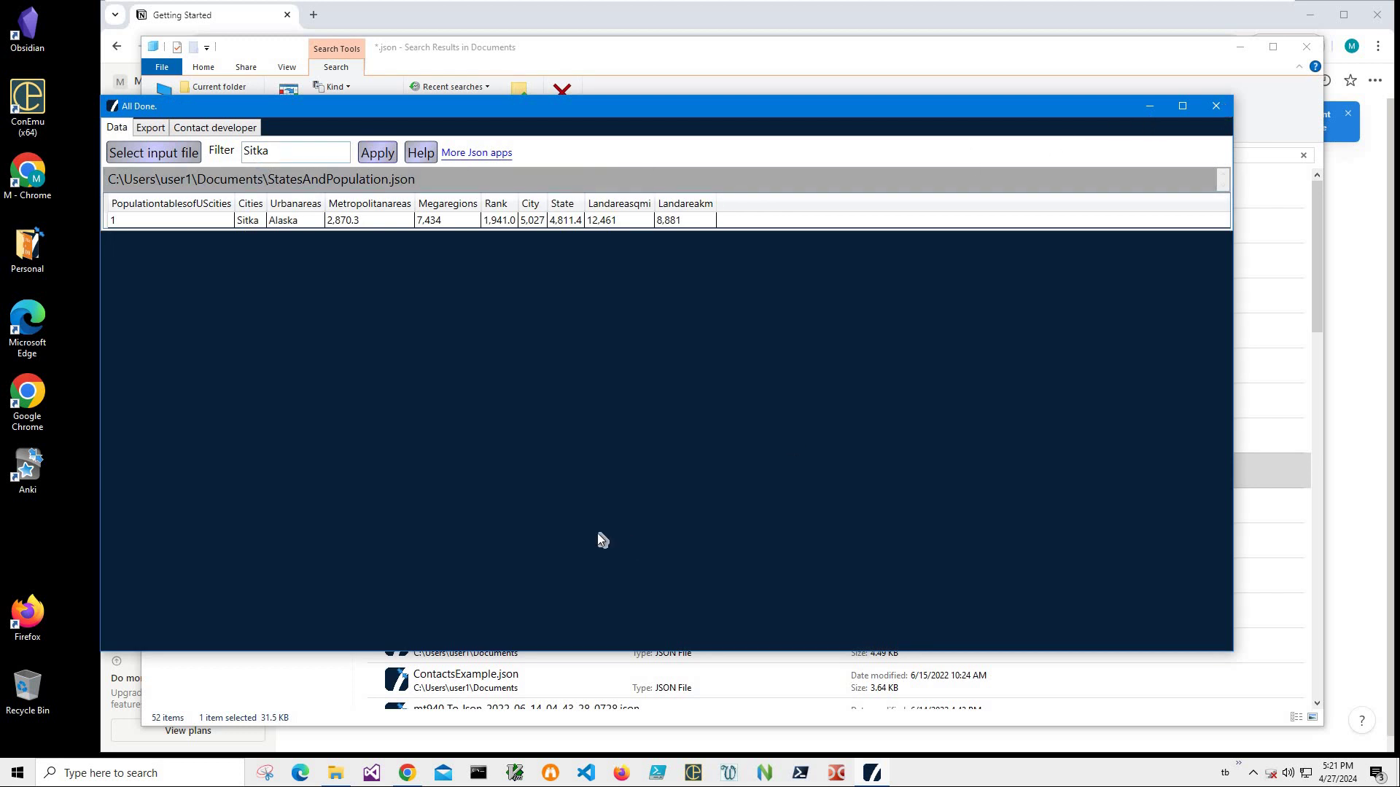
{"action": "key", "text": "alt+F4"}
{"action": "right_click", "coordinate": [500, 475]}
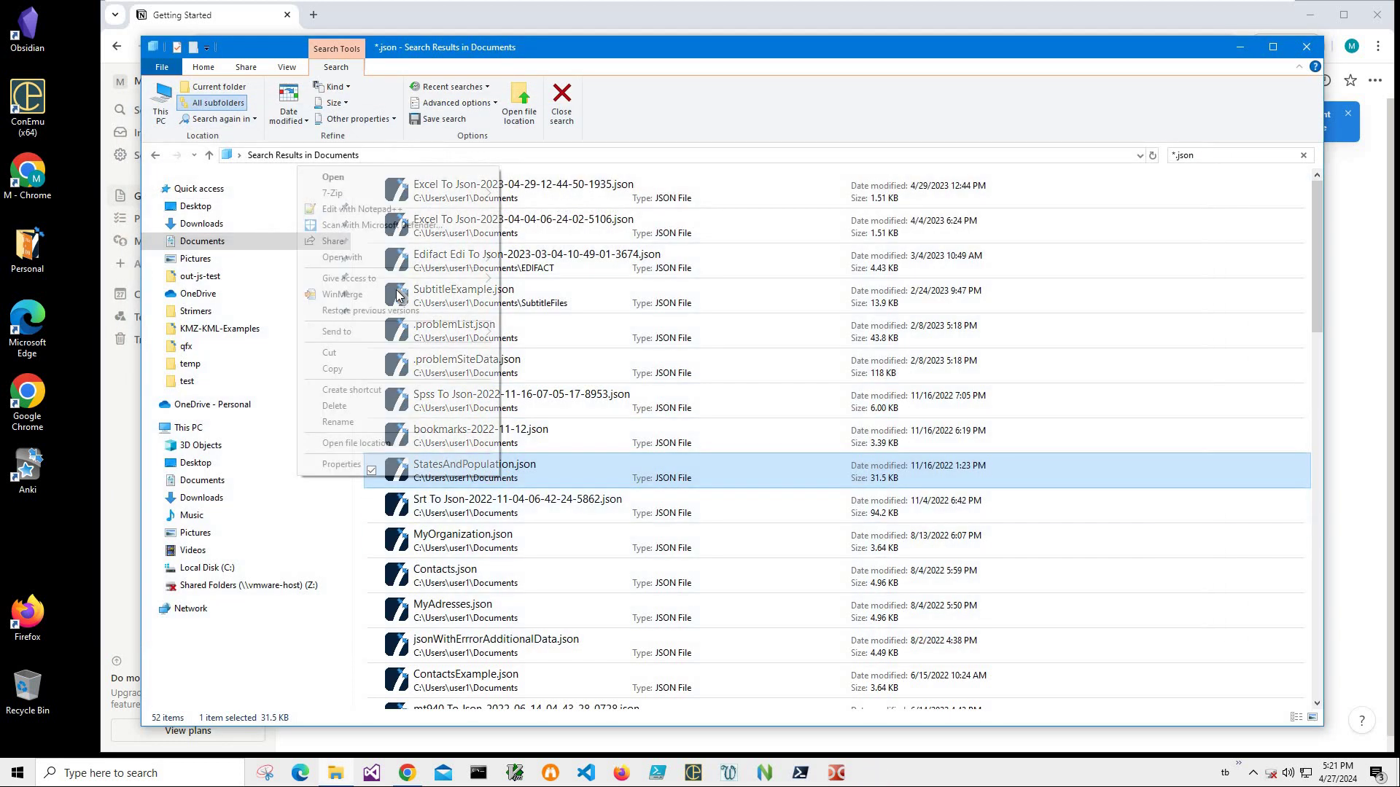
{"action": "mouse_move", "coordinate": [481, 257]}
{"action": "left_click", "coordinate": [538, 290]}
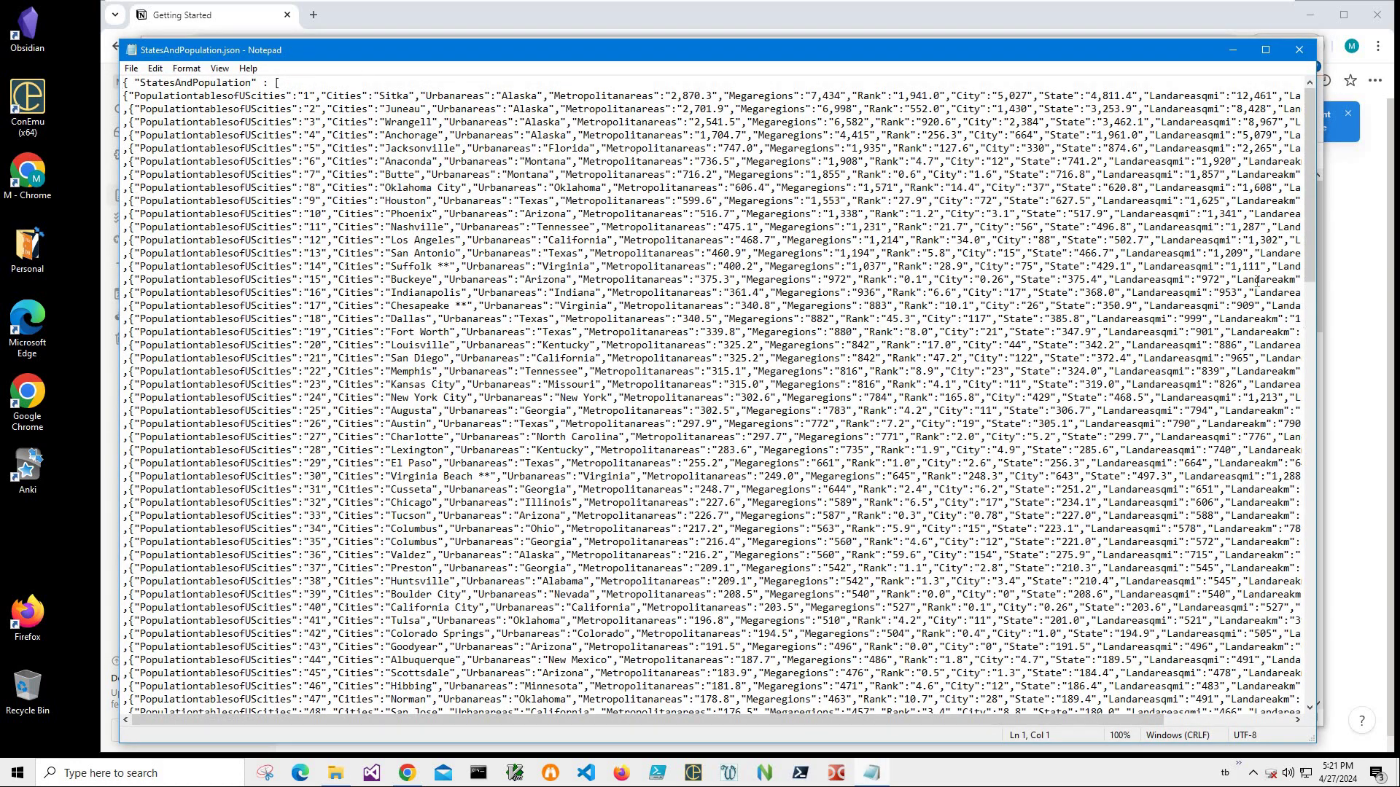
{"action": "left_click_drag", "start_coordinate": [1257, 281], "coordinate": [1303, 319]}
{"action": "left_click", "coordinate": [1304, 319]}
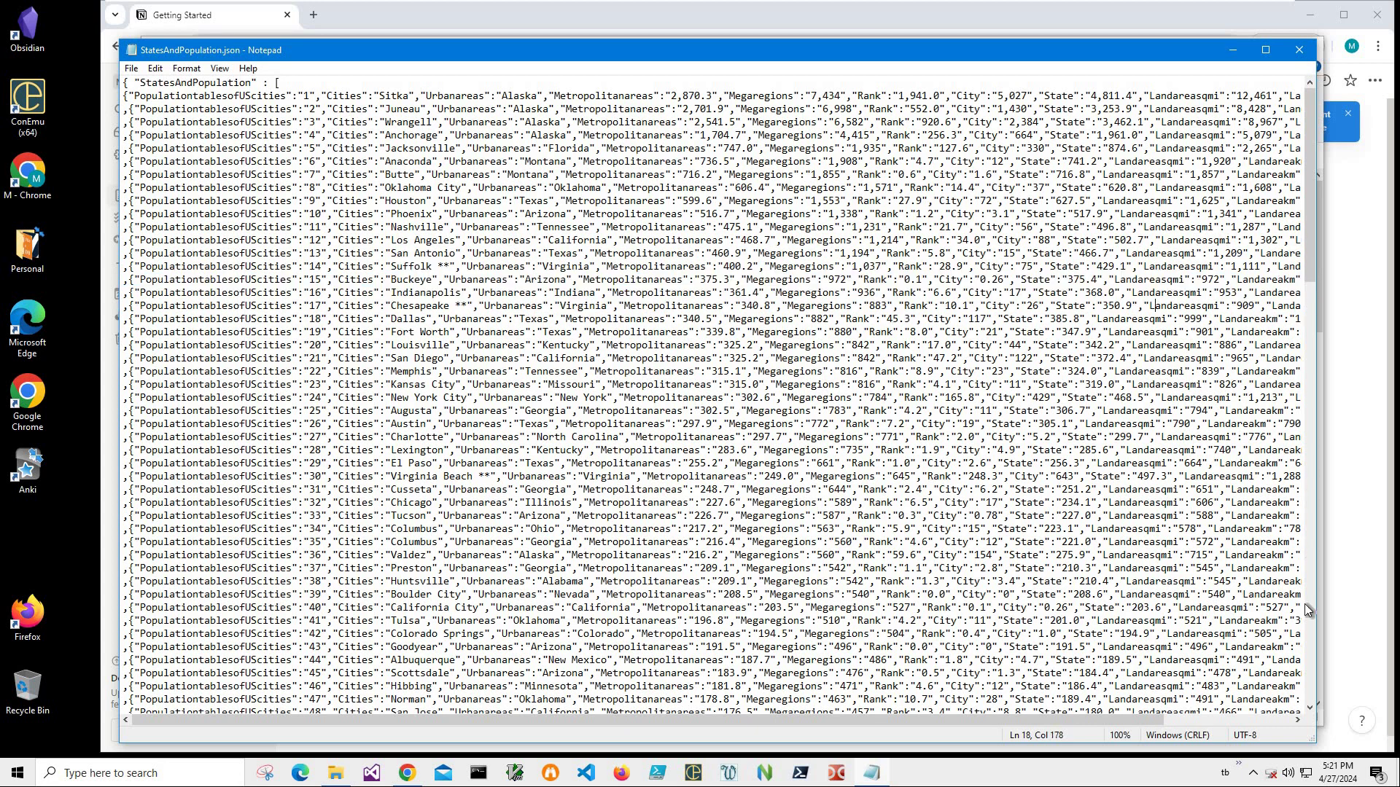
{"action": "left_click", "coordinate": [1314, 669]}
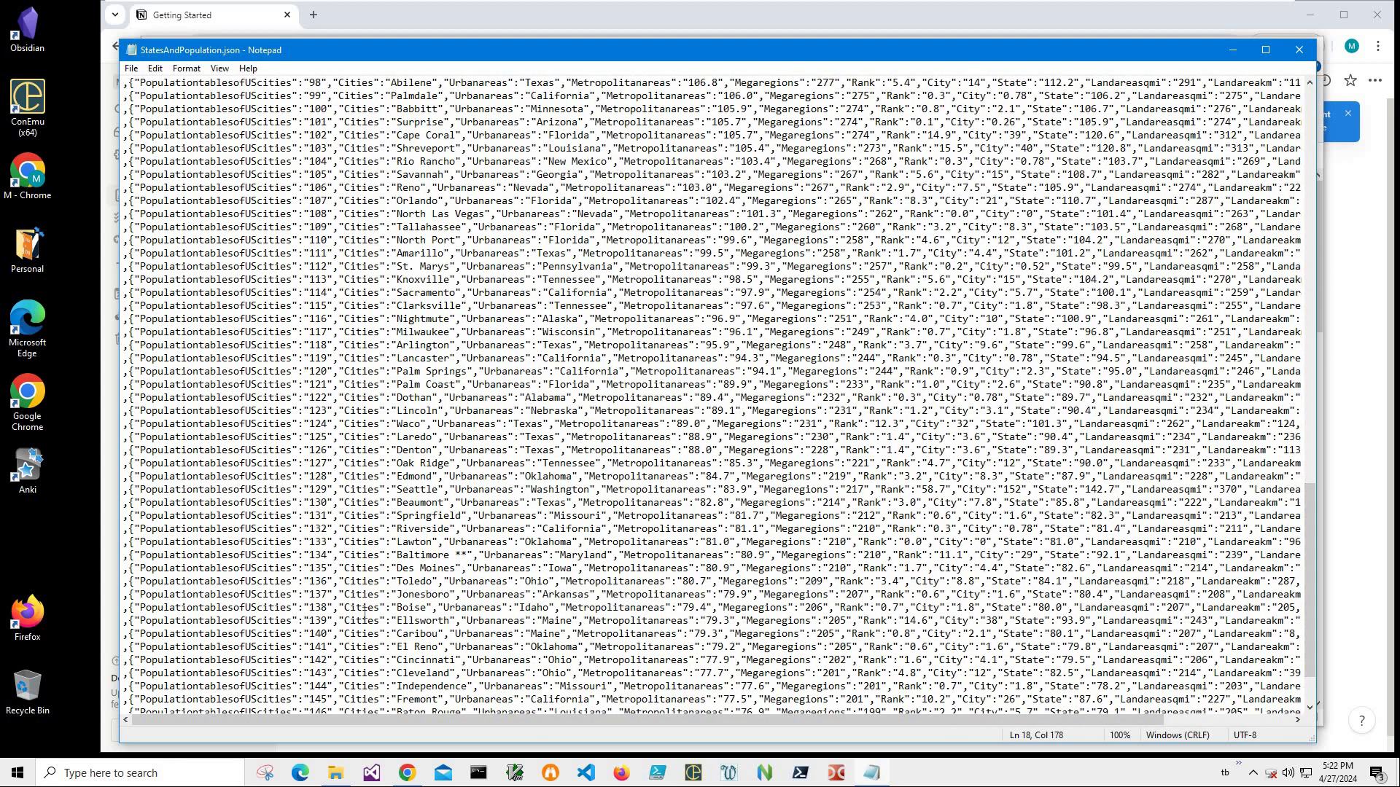
{"action": "left_click_drag", "start_coordinate": [203, 608], "coordinate": [337, 607]}
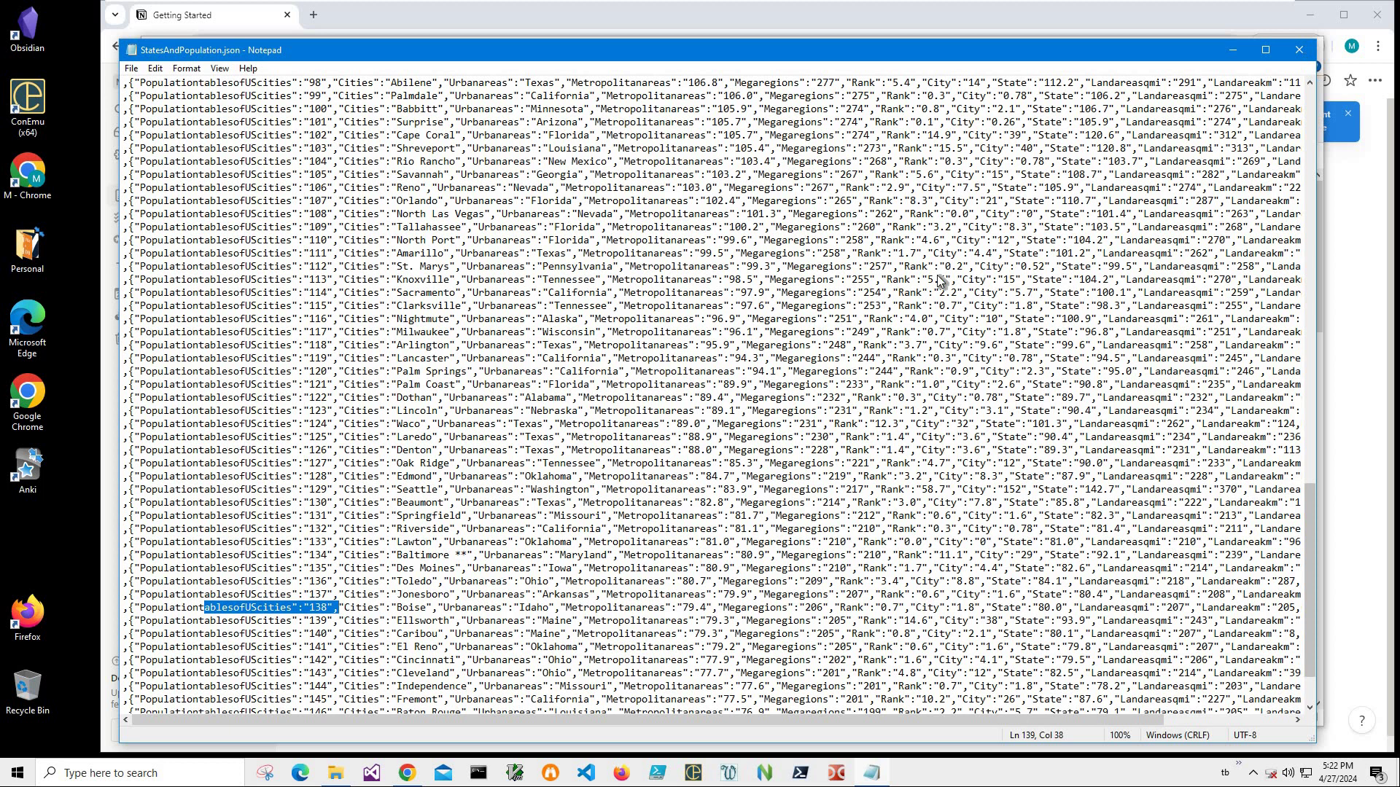
{"action": "key", "text": "alt+F4"}
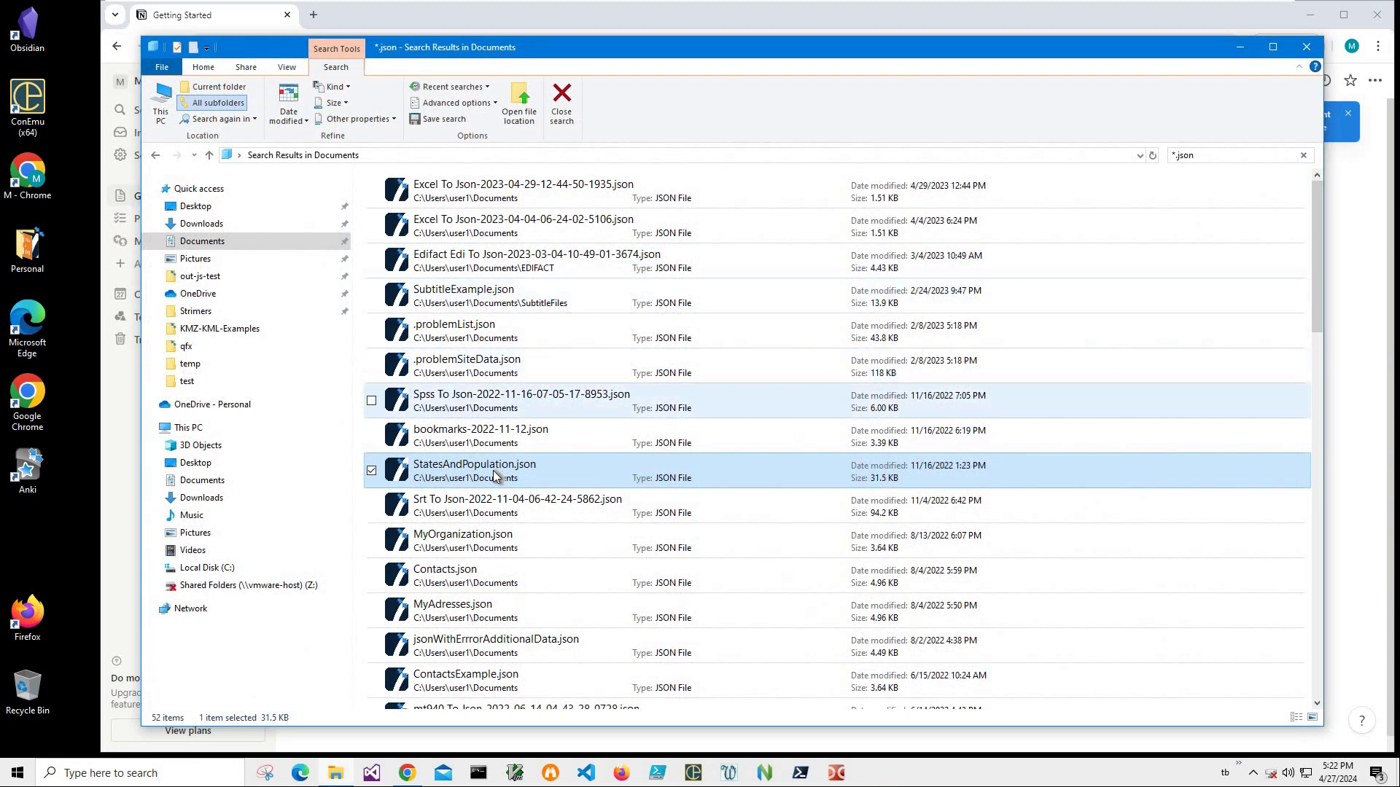
{"action": "key", "text": "Return"}
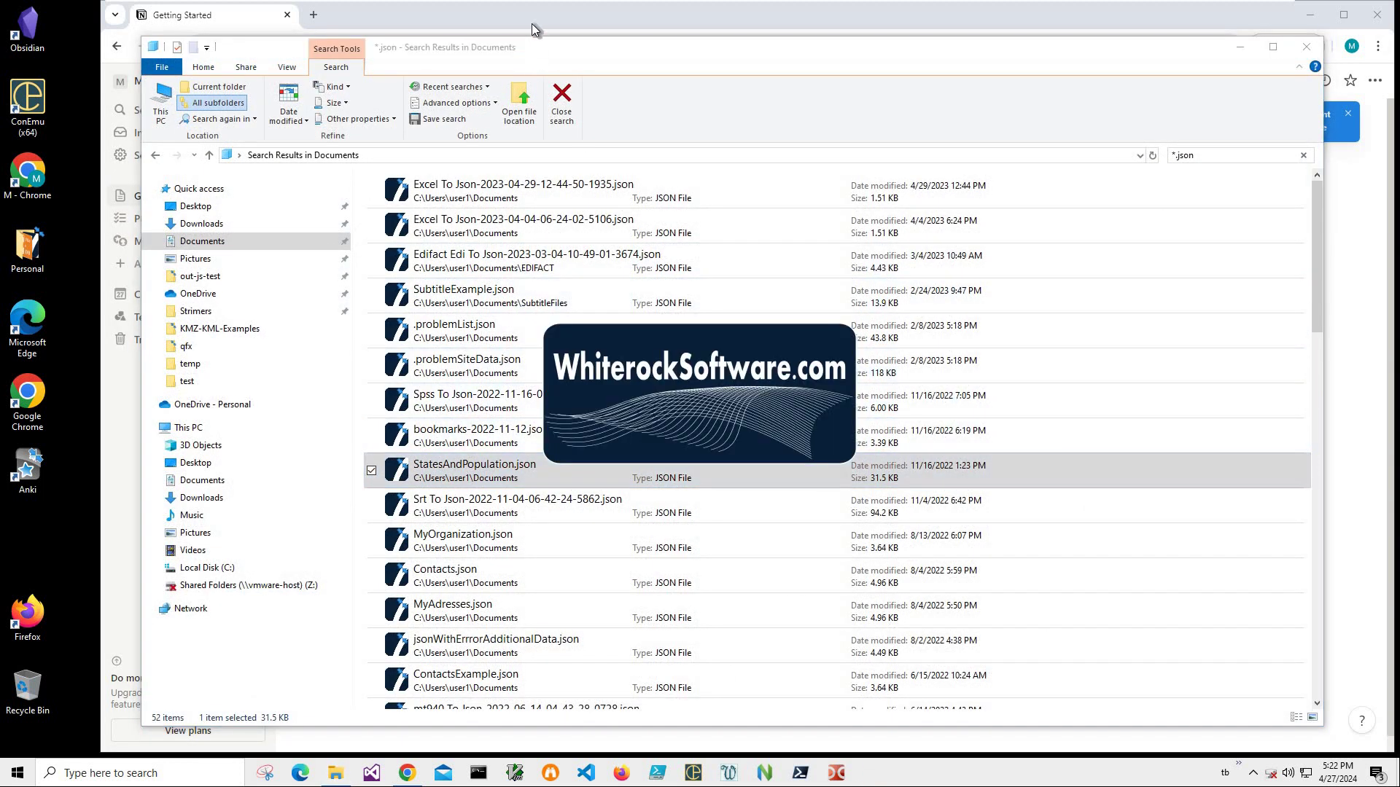
{"action": "left_click_drag", "start_coordinate": [649, 8], "coordinate": [624, 104]}
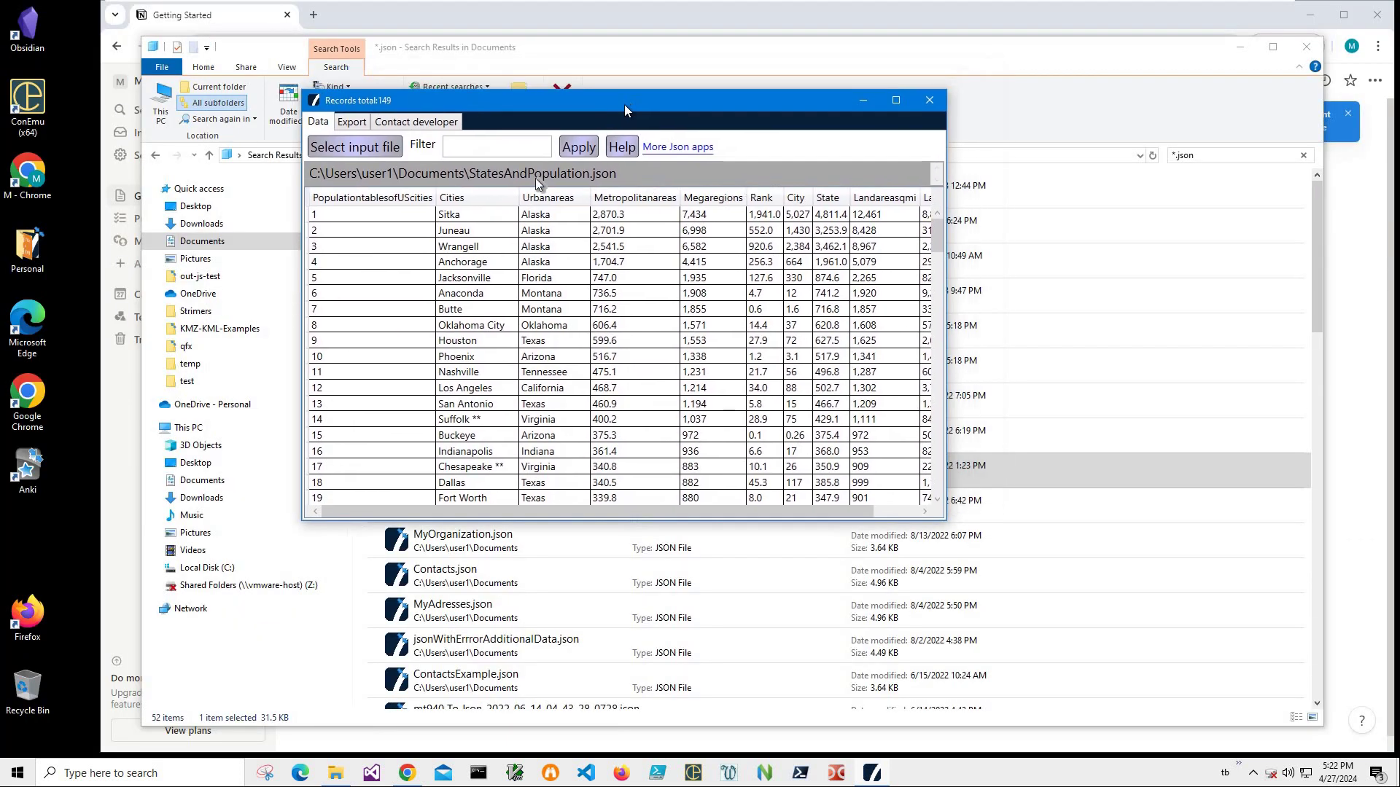
{"action": "left_click", "coordinate": [349, 124]}
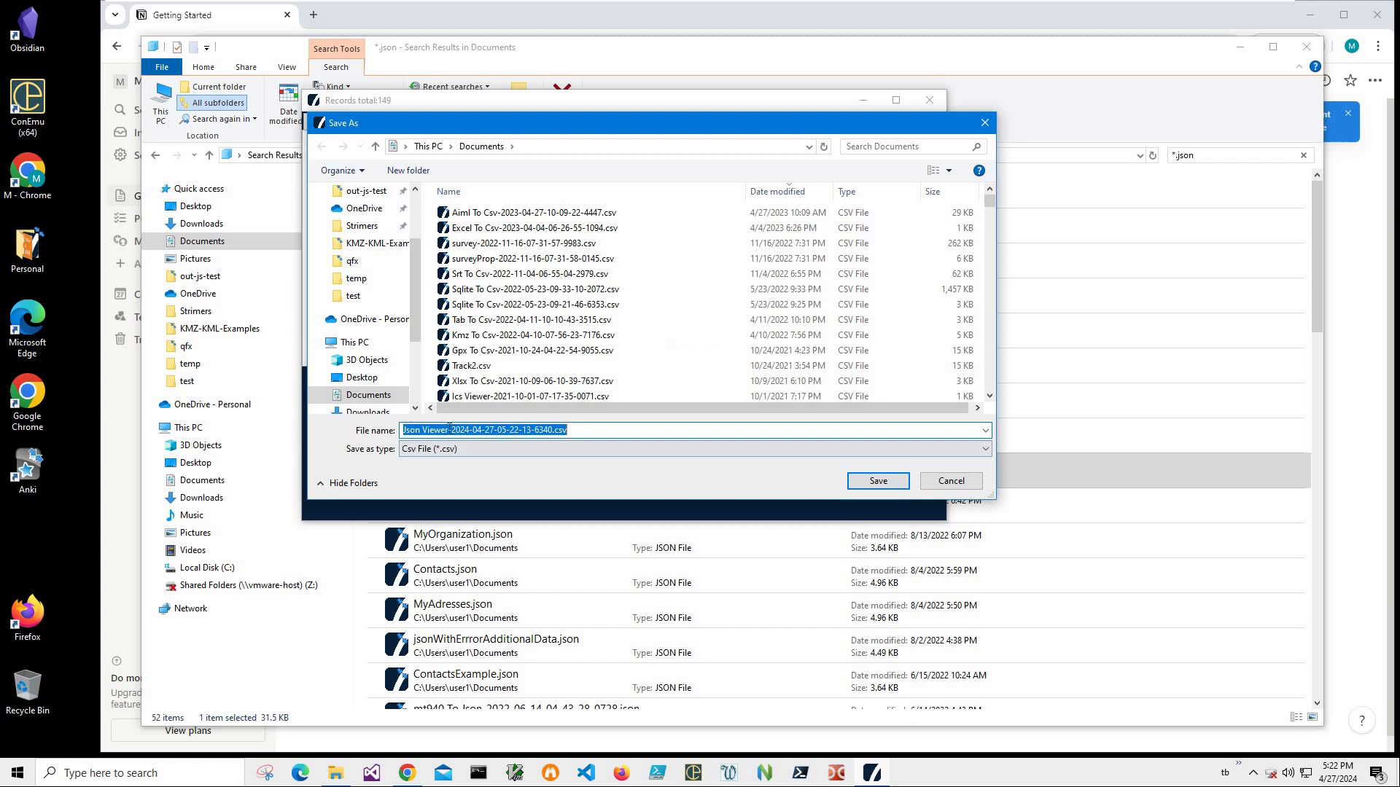
{"action": "key", "text": "Home"}
{"action": "key", "text": "ctrl+Right"}
{"action": "key", "text": "ctrl+Right"}
{"action": "key", "text": "shift+Home"}
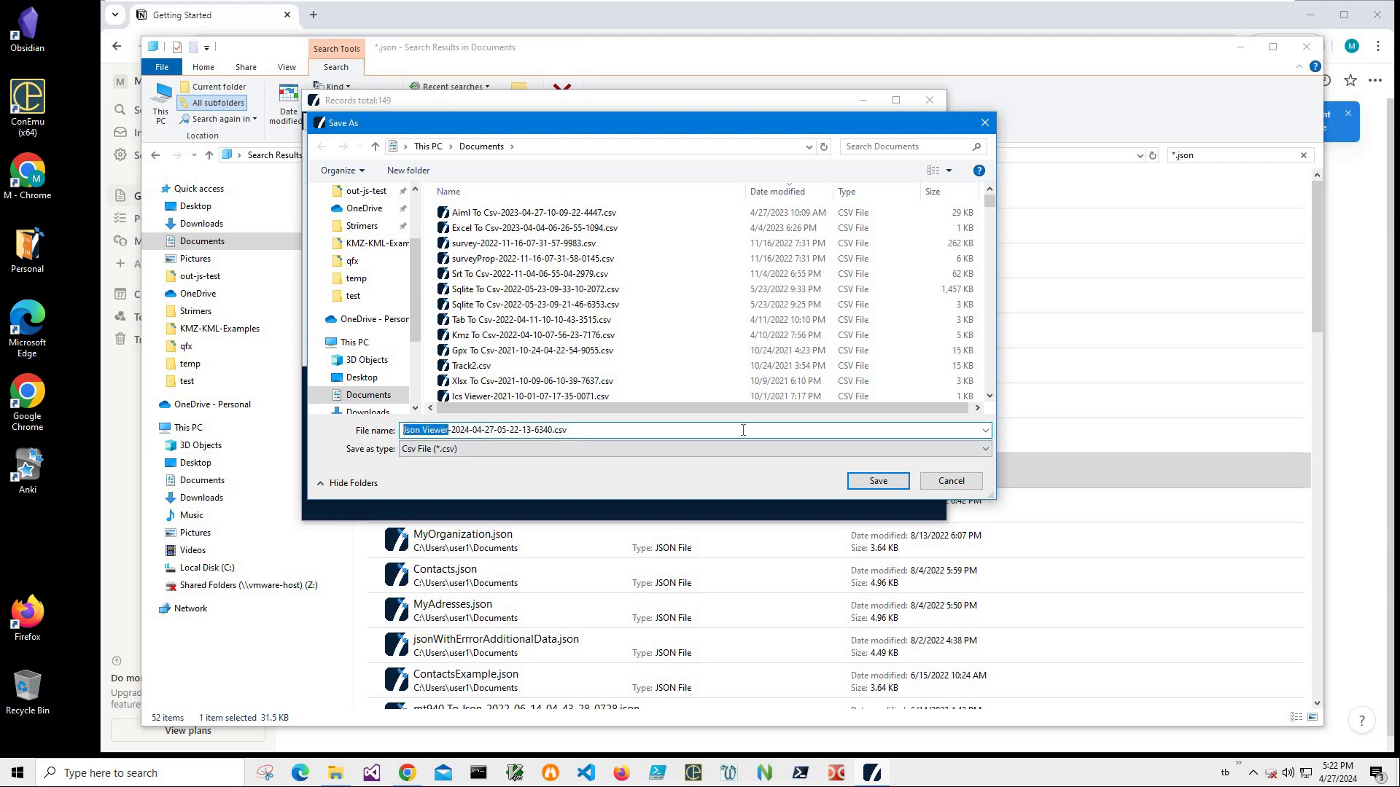
{"action": "type", "text": "Population"}
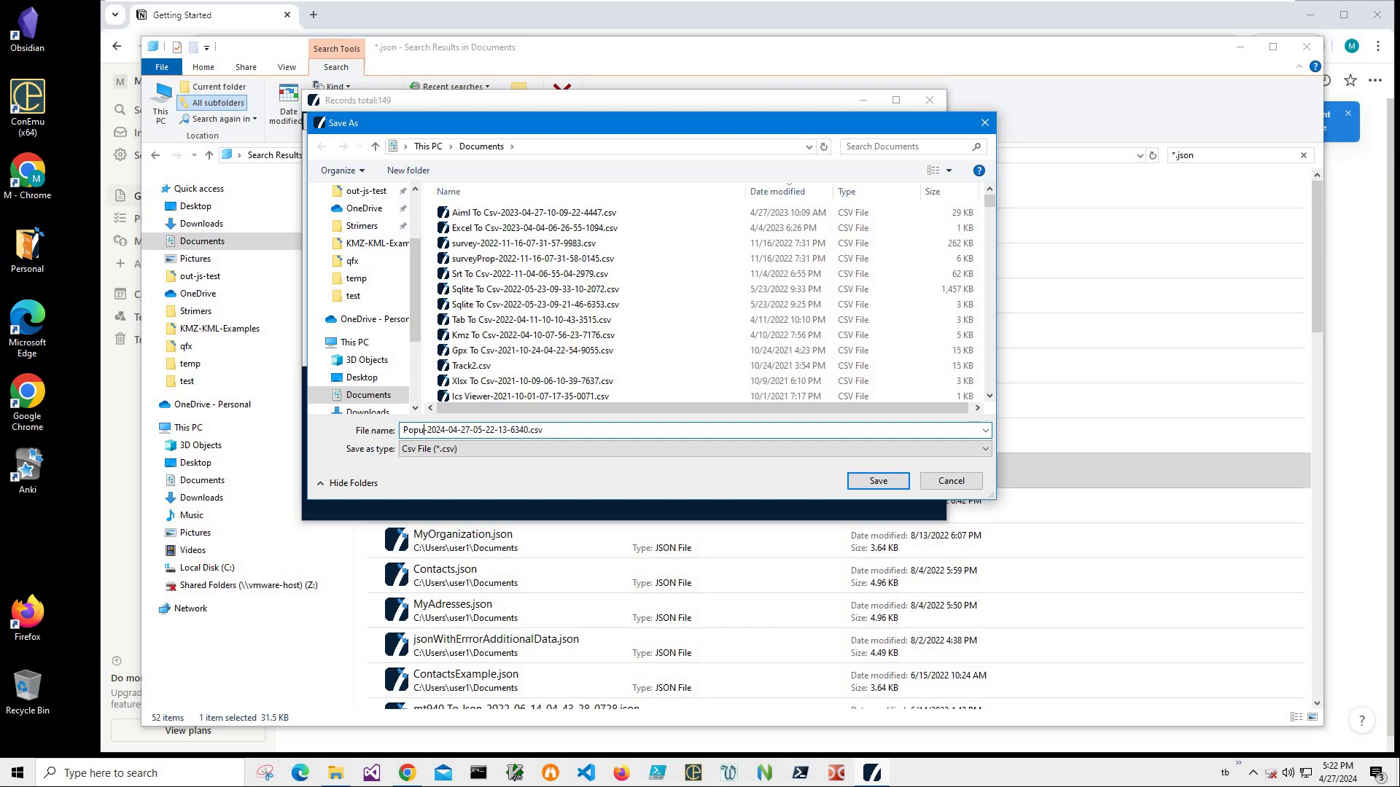
{"action": "left_click", "coordinate": [878, 481]}
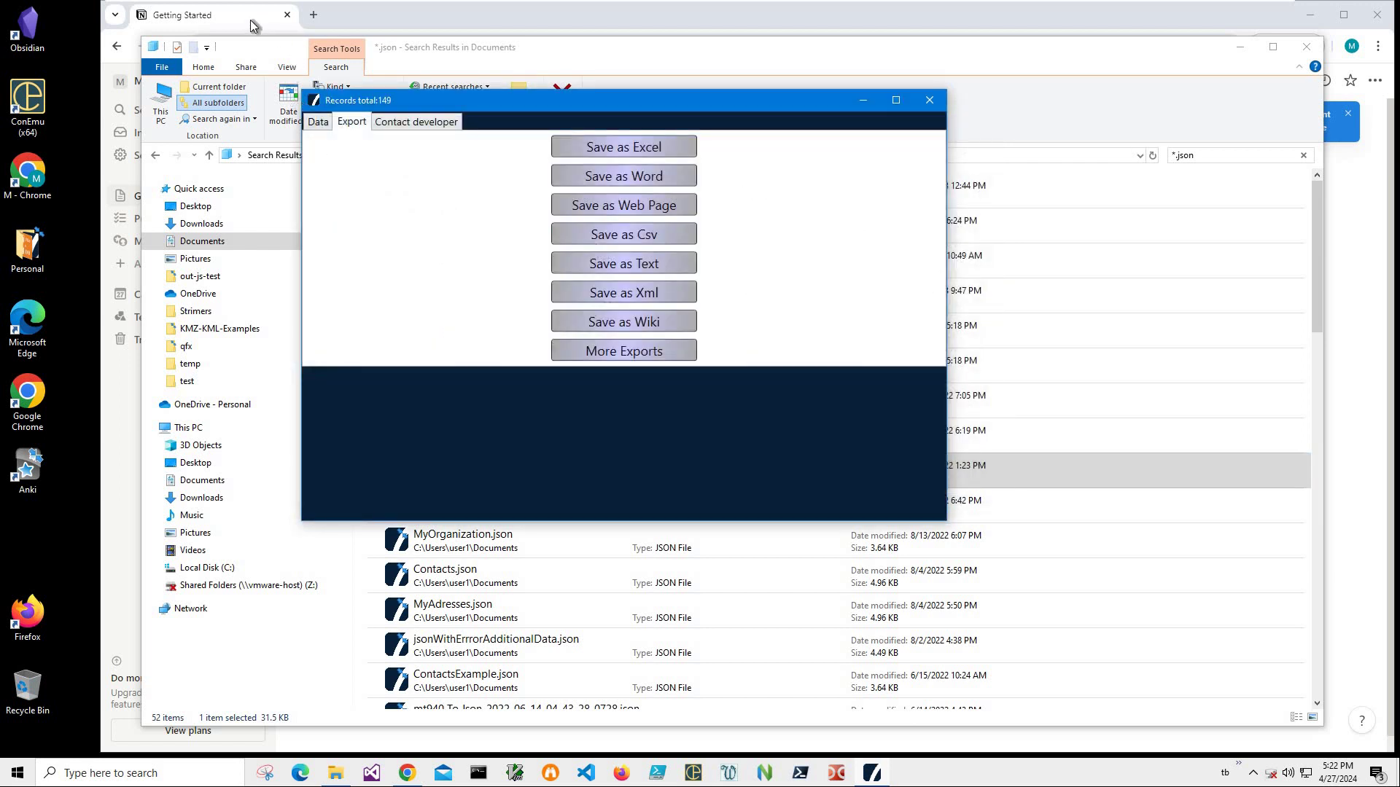
{"action": "key", "text": "alt+Tab"}
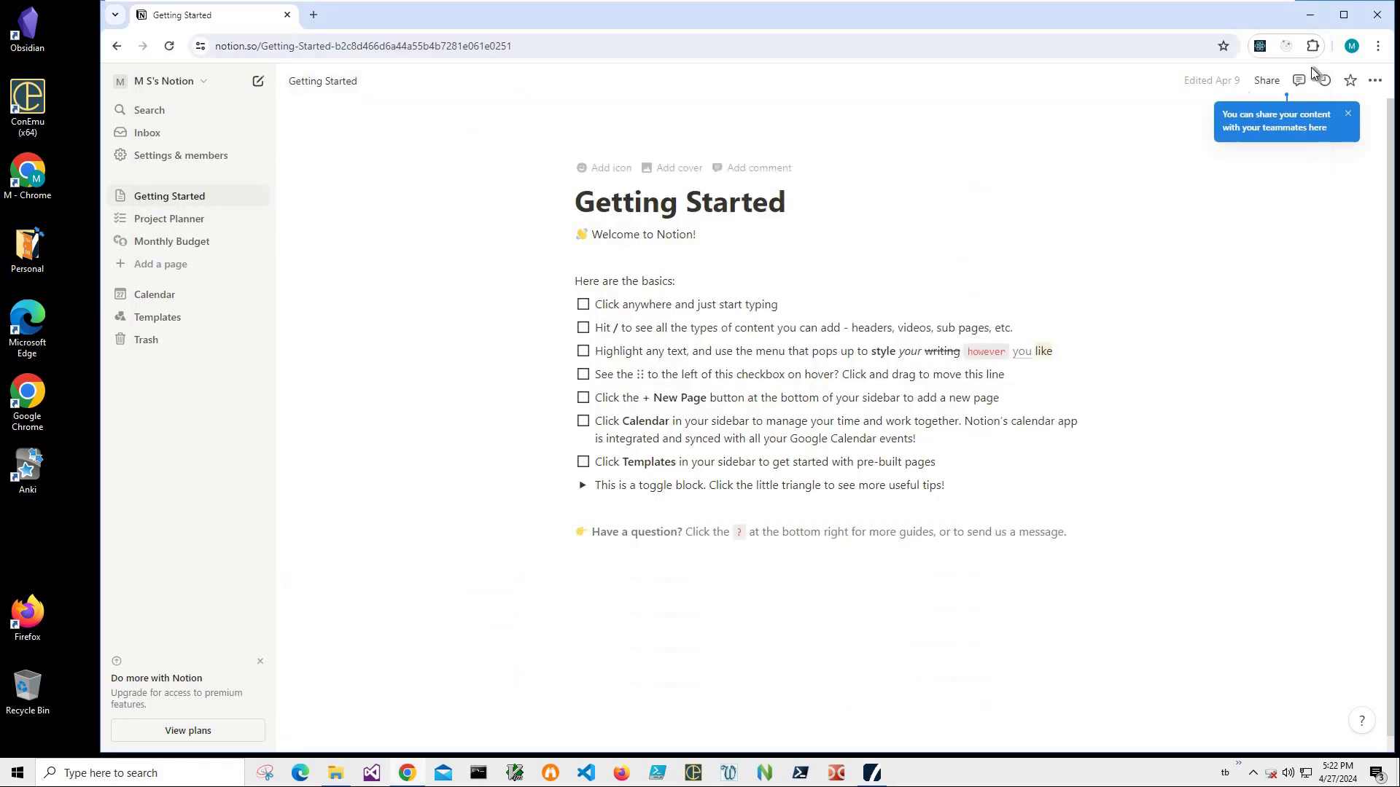
{"action": "left_click", "coordinate": [1375, 82]}
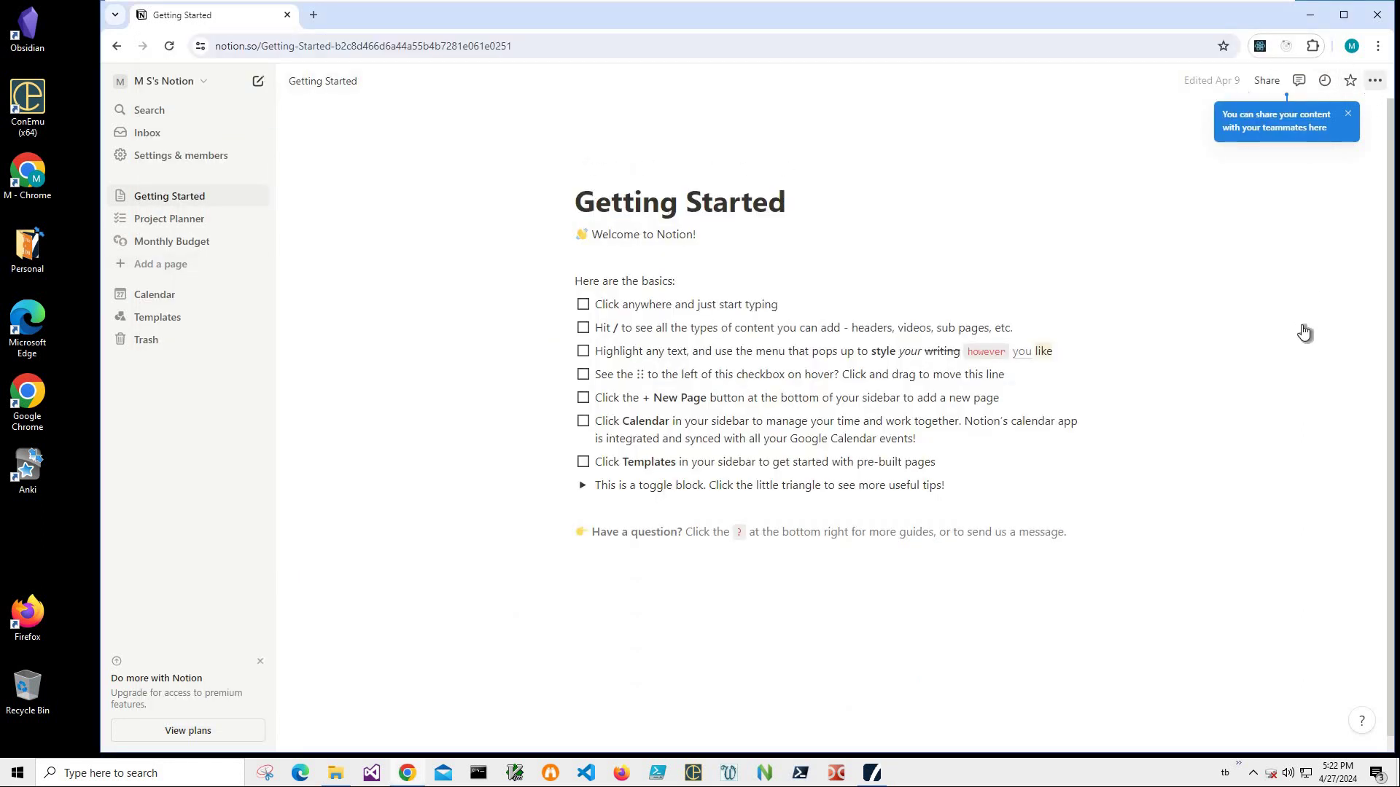
{"action": "left_click", "coordinate": [1271, 492]}
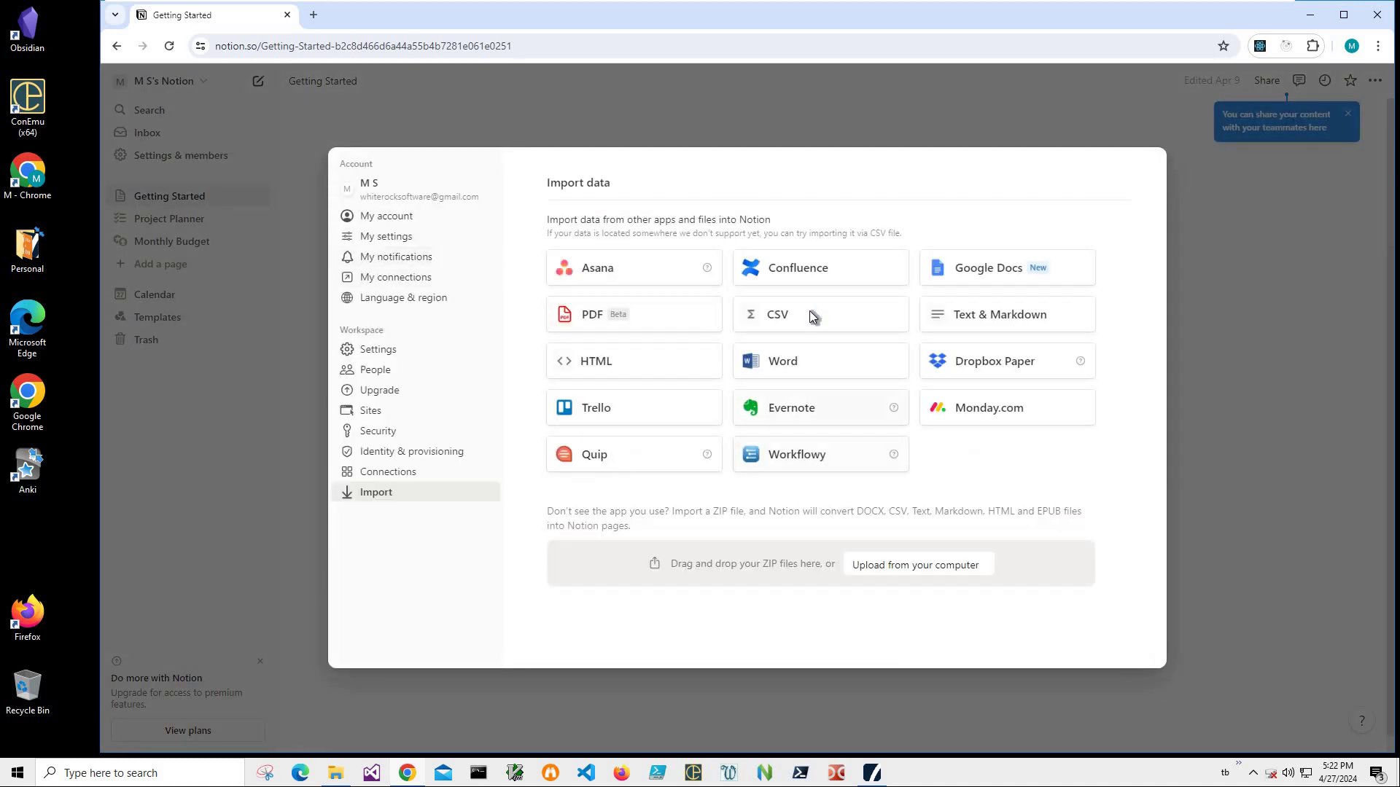
{"action": "left_click", "coordinate": [809, 312]}
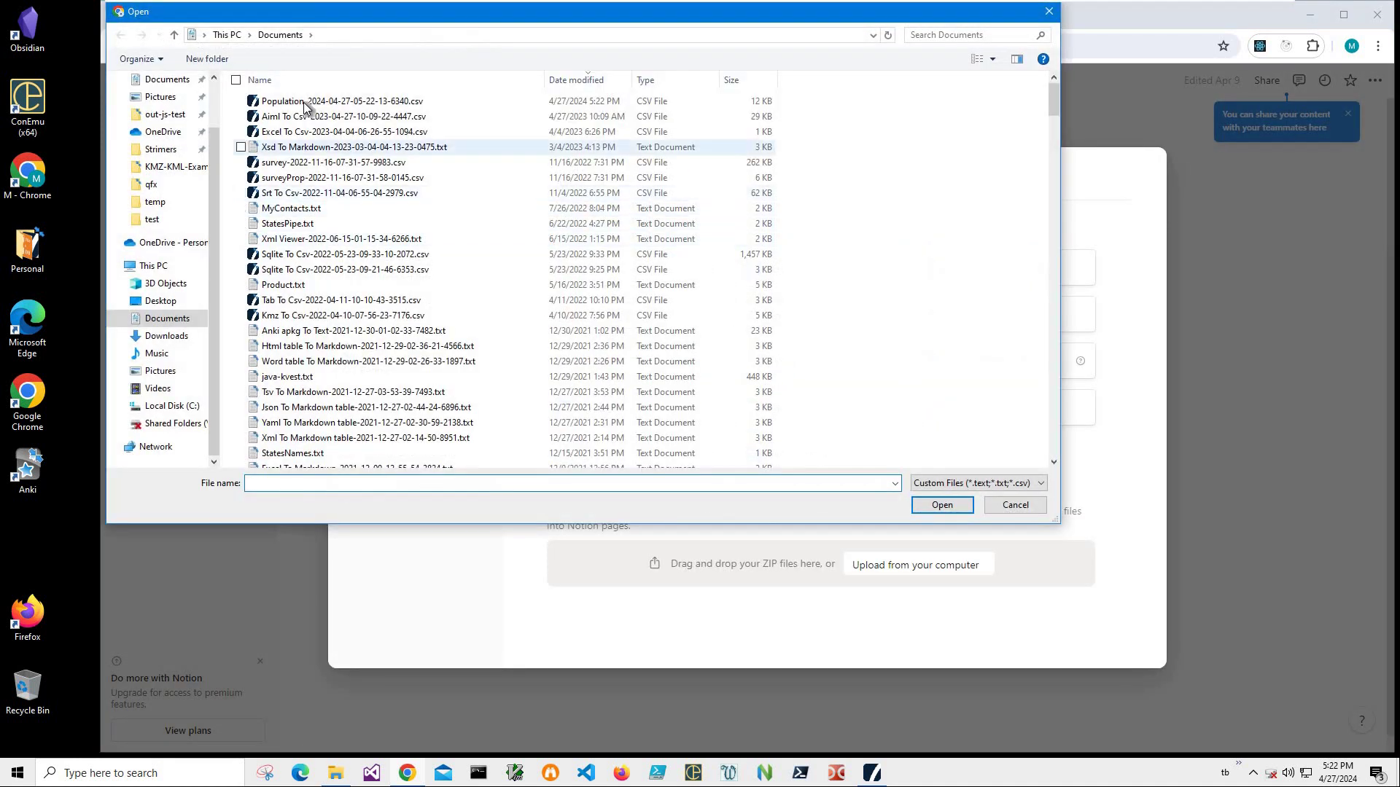
{"action": "left_click", "coordinate": [304, 102]}
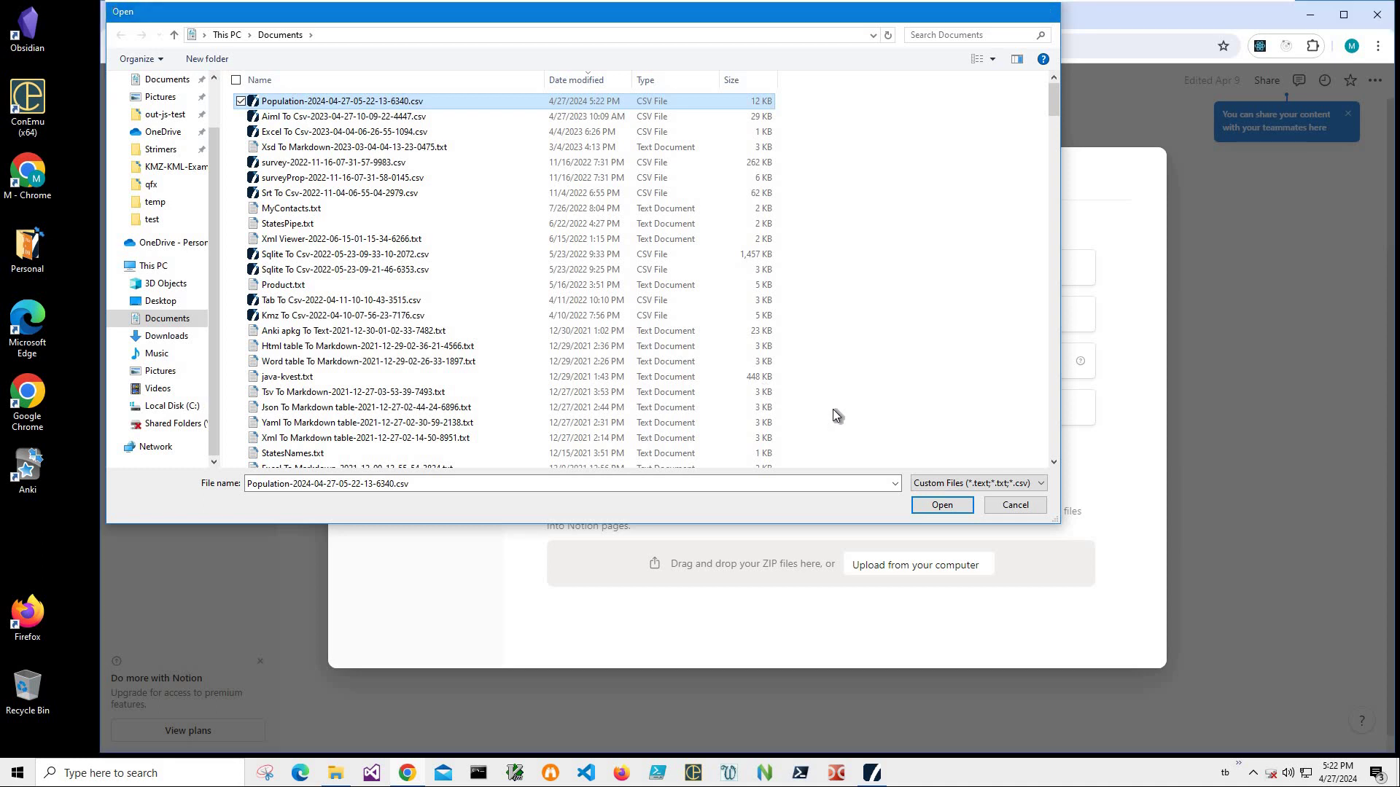
{"action": "key", "text": "Return"}
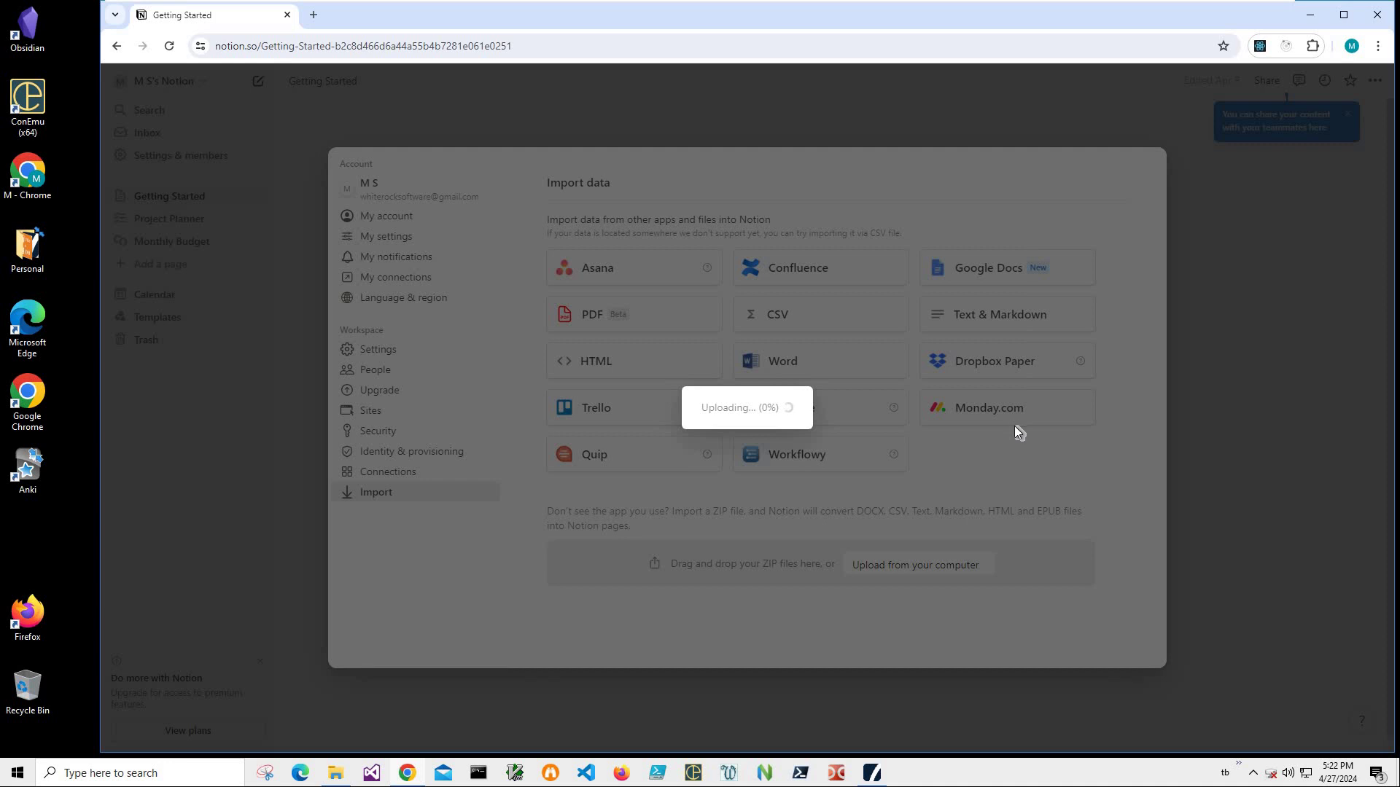
Move the Json Viewer window to the upper left to reveal Notion's import panel
{"action": "left_click", "coordinate": [871, 774]}
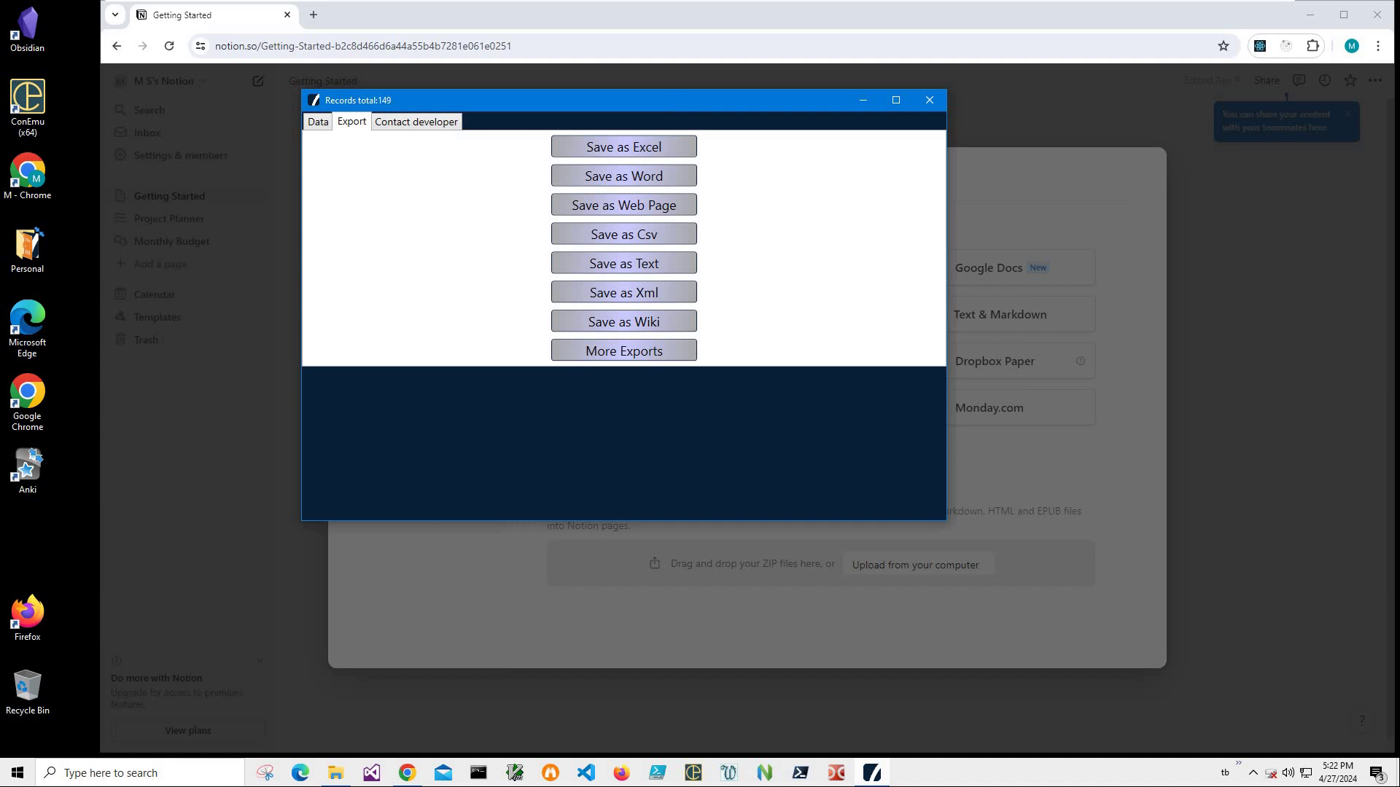
{"action": "left_click_drag", "start_coordinate": [675, 100], "coordinate": [1078, 453]}
{"action": "key", "text": "ctrl+shift+Tab"}
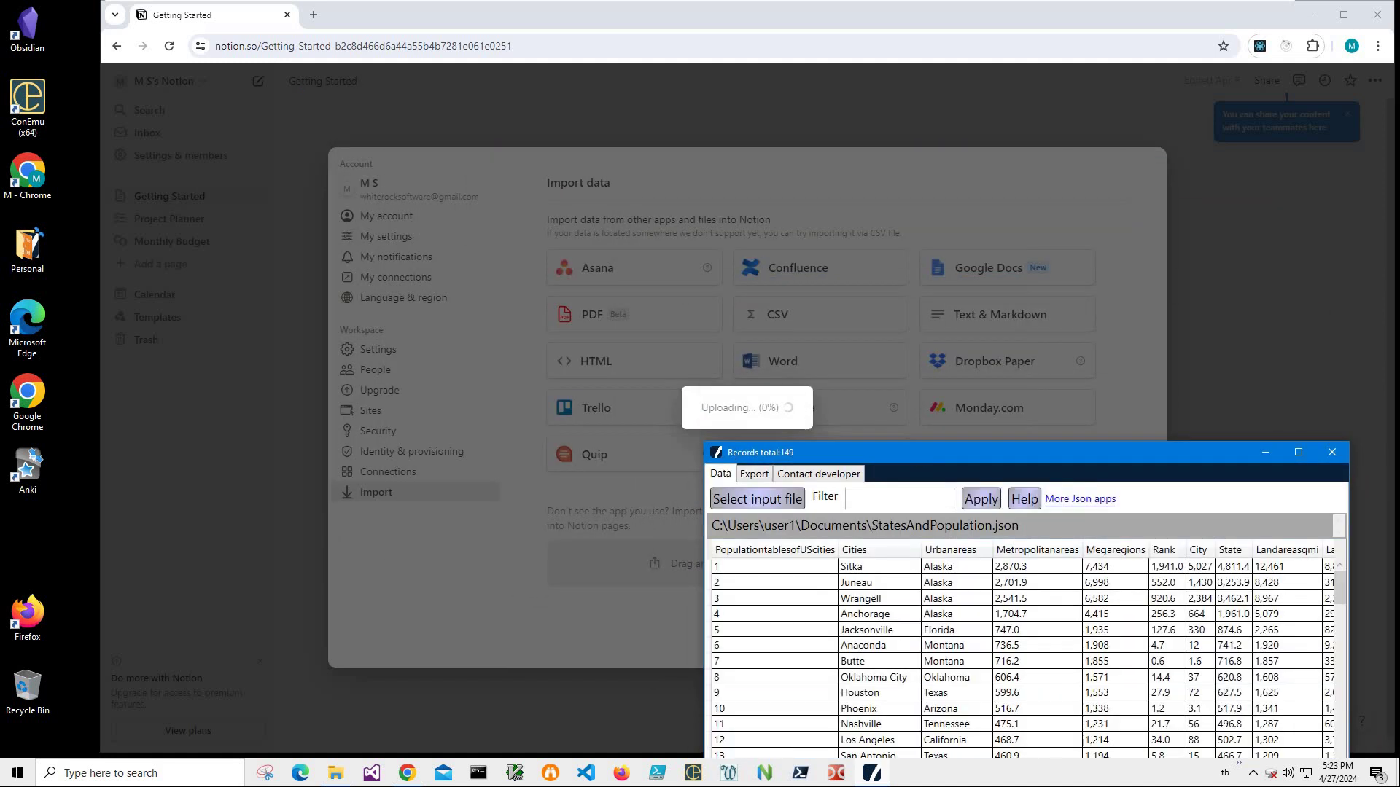
{"action": "left_click_drag", "start_coordinate": [895, 454], "coordinate": [239, 164]}
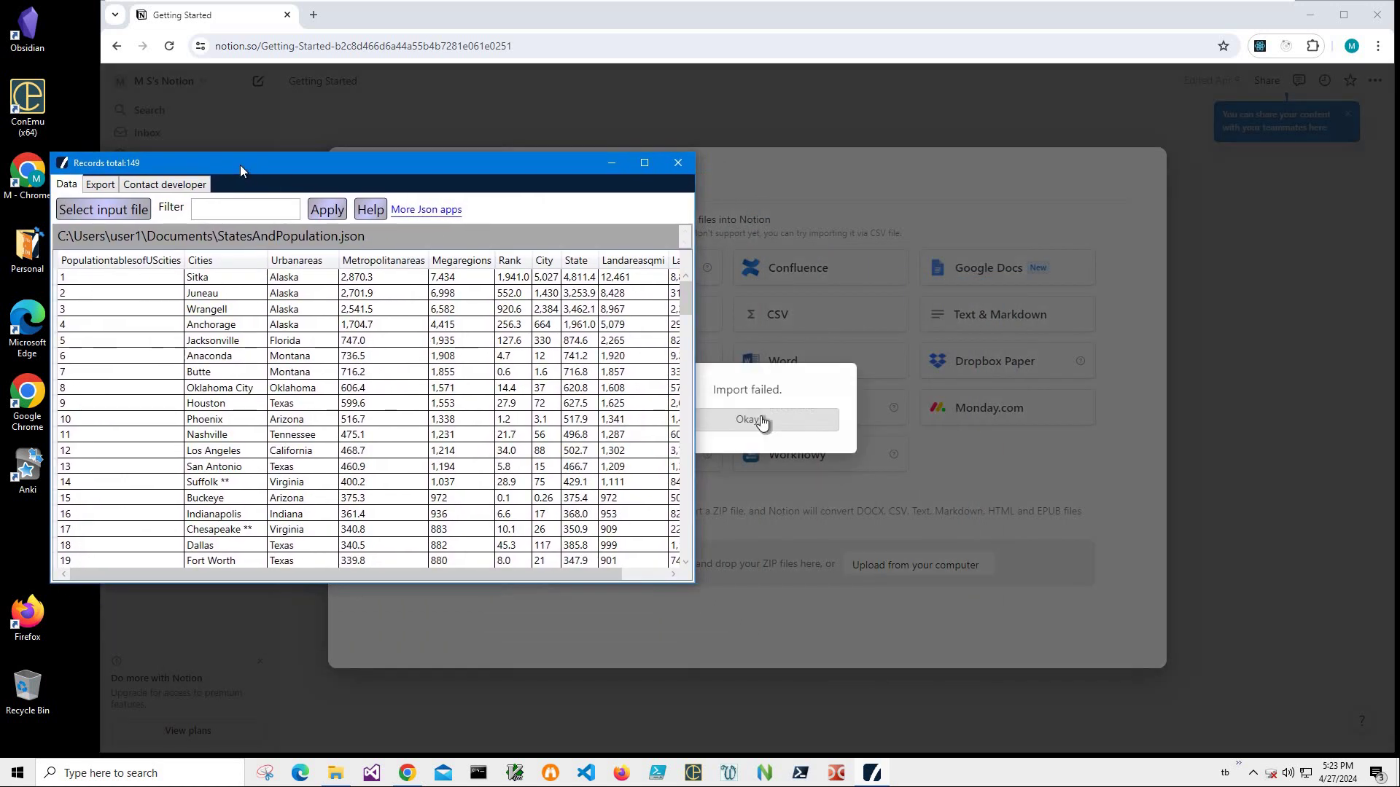
Dismiss the 'Import failed' message and re-import the Population CSV file
{"action": "left_click", "coordinate": [759, 421]}
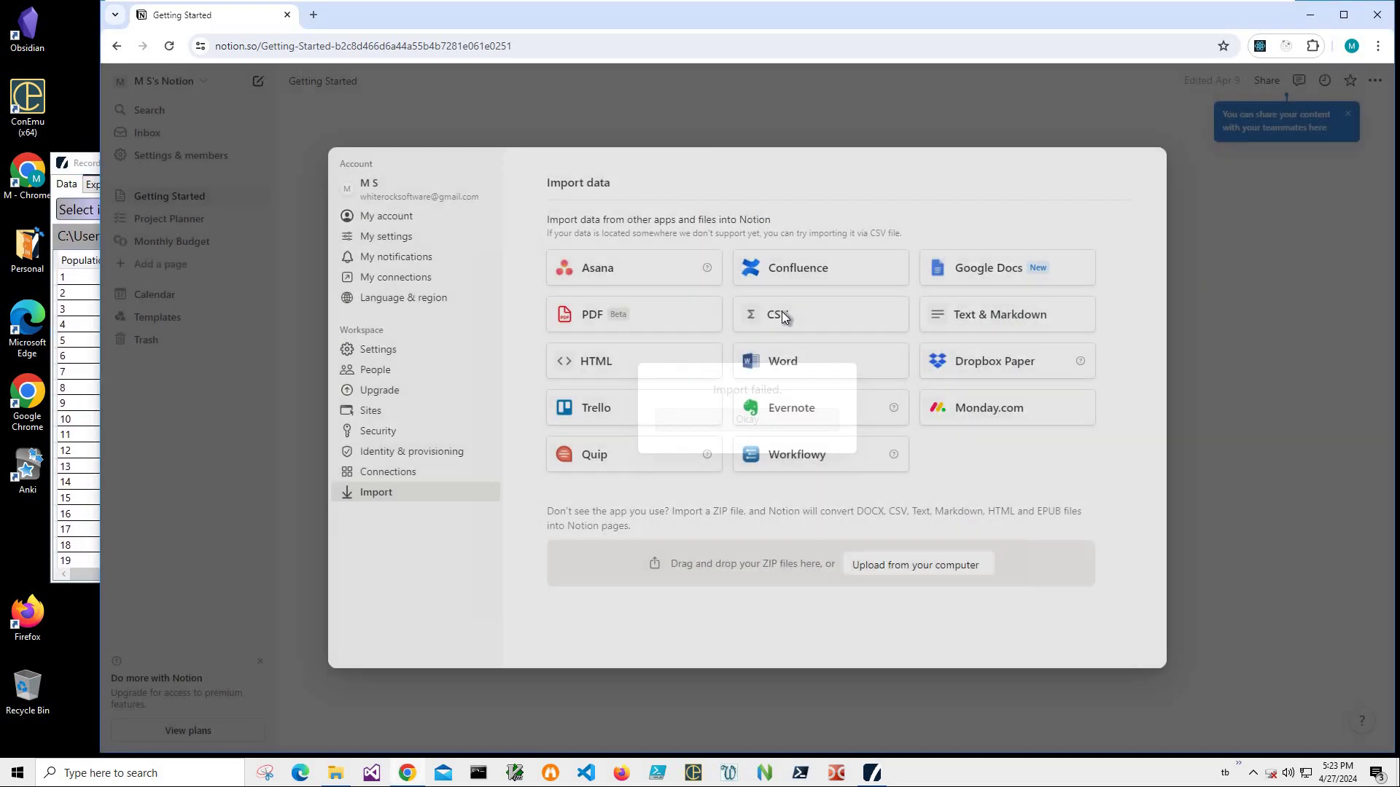
{"action": "key", "text": "Return"}
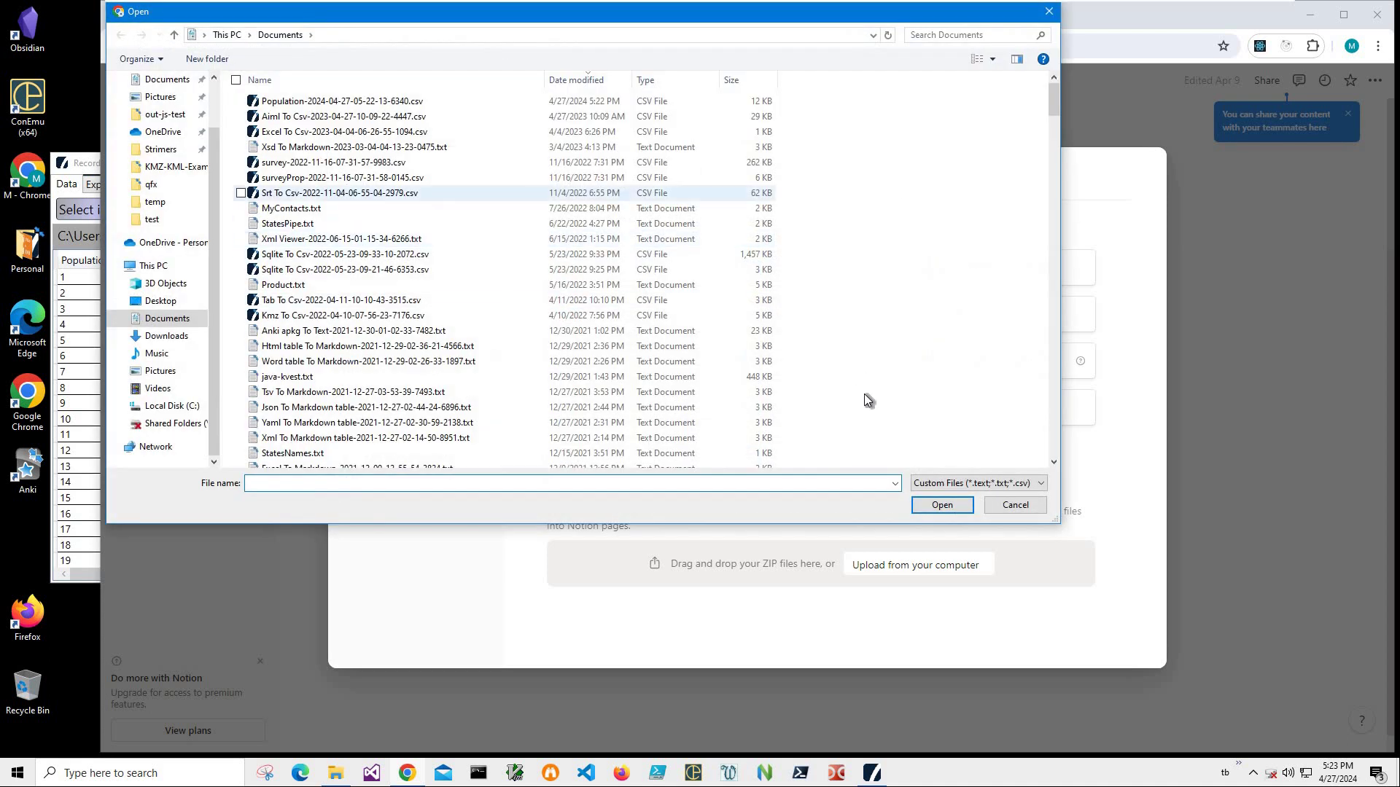
{"action": "key", "text": "Down"}
{"action": "key", "text": "Return"}
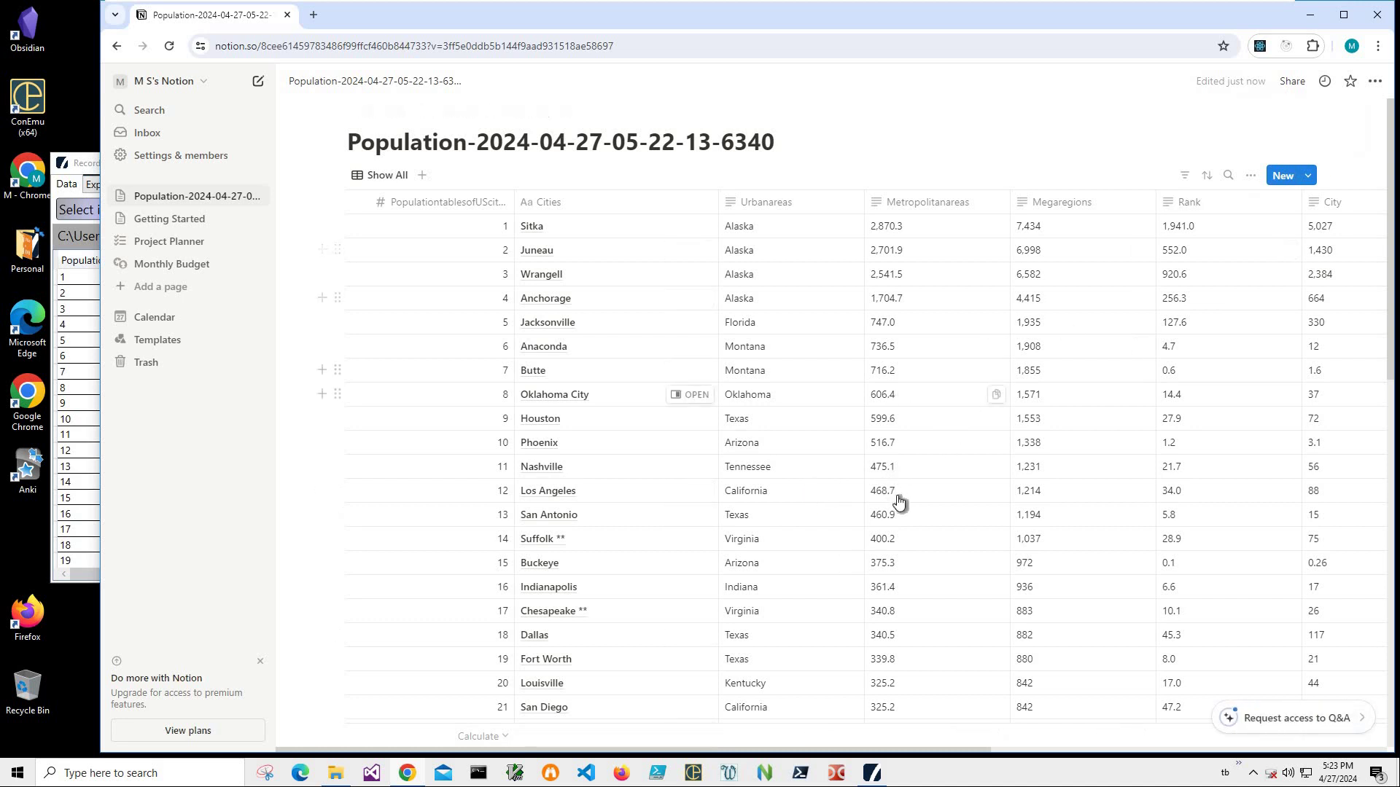
{"action": "scroll", "coordinate": [904, 500], "scroll_direction": "down", "scroll_amount": 6}
{"action": "scroll", "coordinate": [917, 504], "scroll_direction": "down", "scroll_amount": 15}
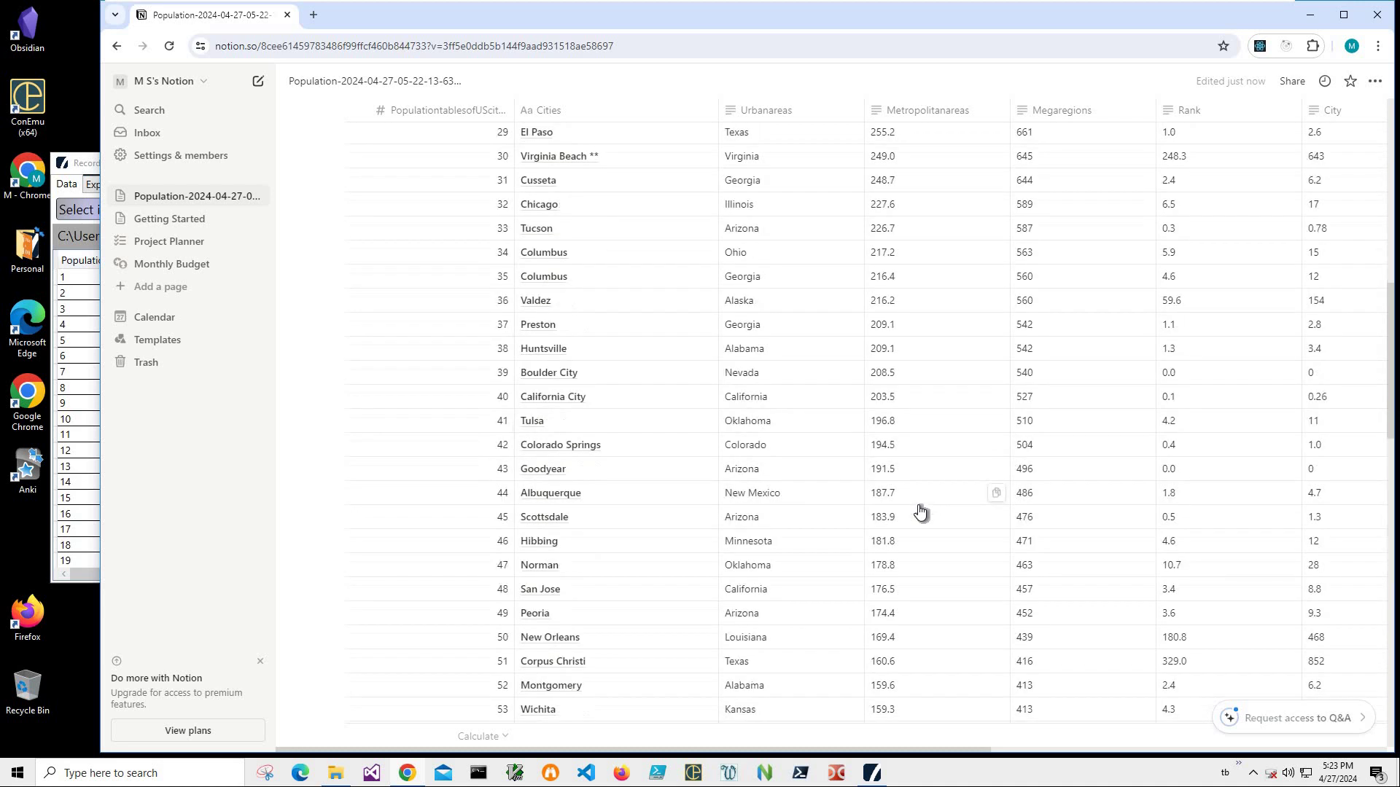
{"action": "scroll", "coordinate": [931, 499], "scroll_direction": "up", "scroll_amount": 18}
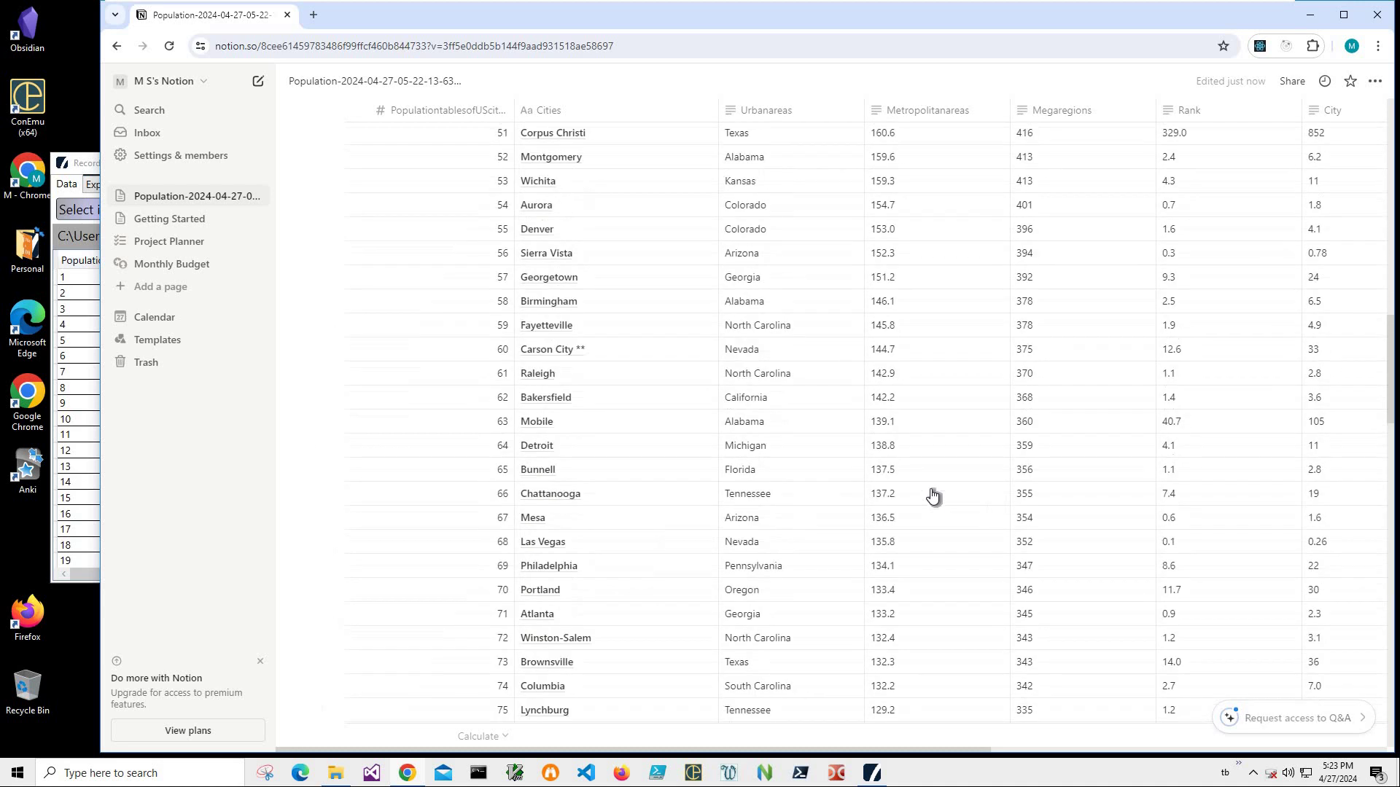
{"action": "scroll", "coordinate": [936, 493], "scroll_direction": "up", "scroll_amount": 3}
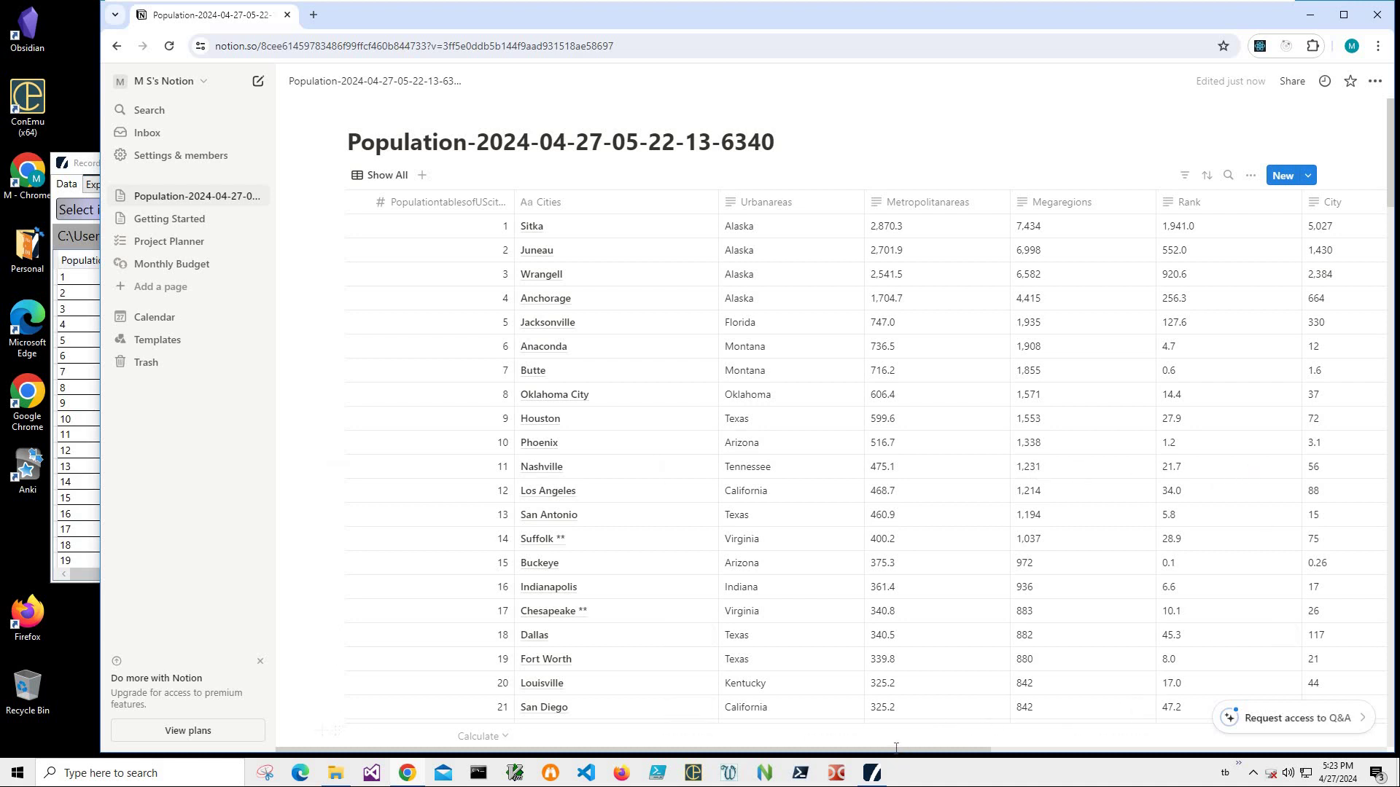
{"action": "scroll", "coordinate": [1200, 269], "scroll_direction": "right", "scroll_amount": 8}
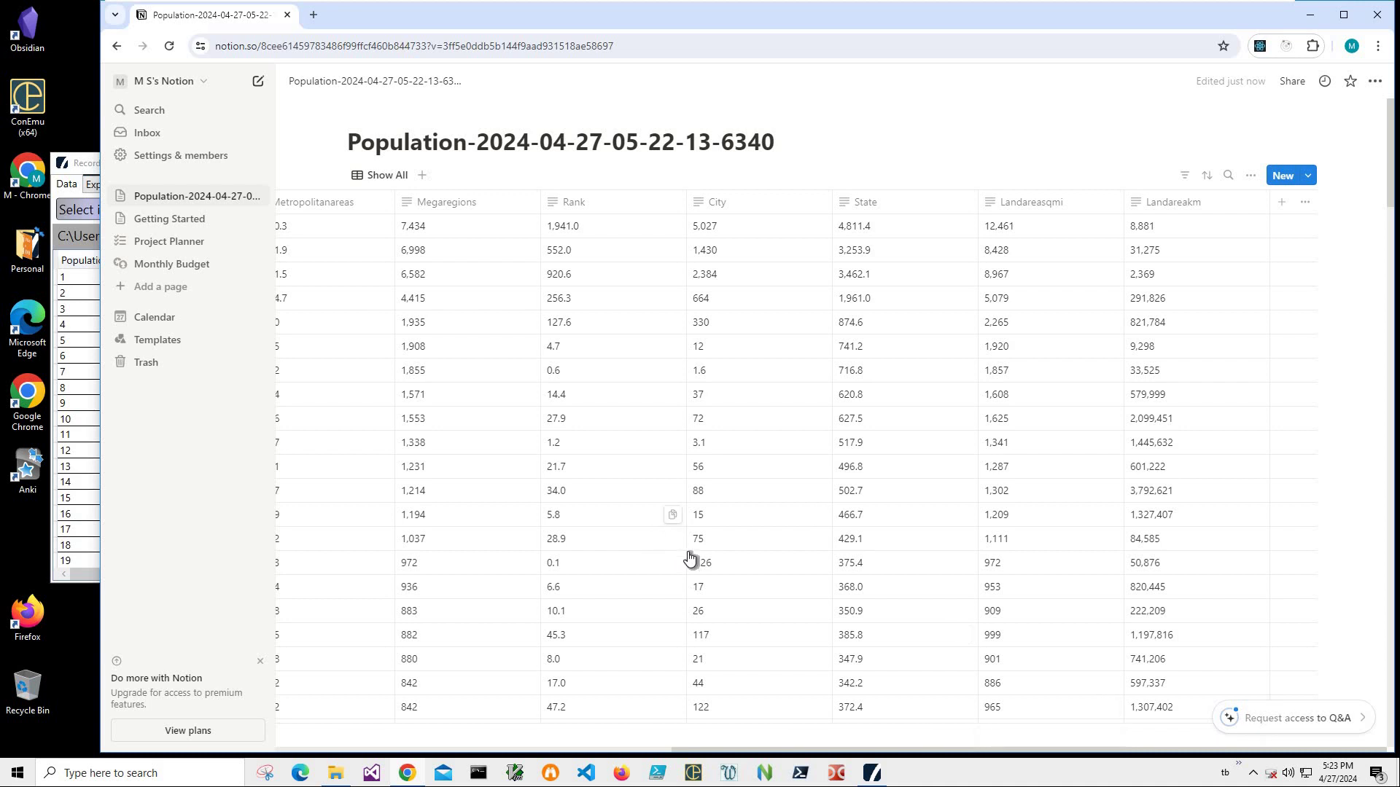
{"action": "scroll", "coordinate": [692, 557], "scroll_direction": "down", "scroll_amount": 1}
{"action": "scroll", "coordinate": [698, 560], "scroll_direction": "down", "scroll_amount": 10}
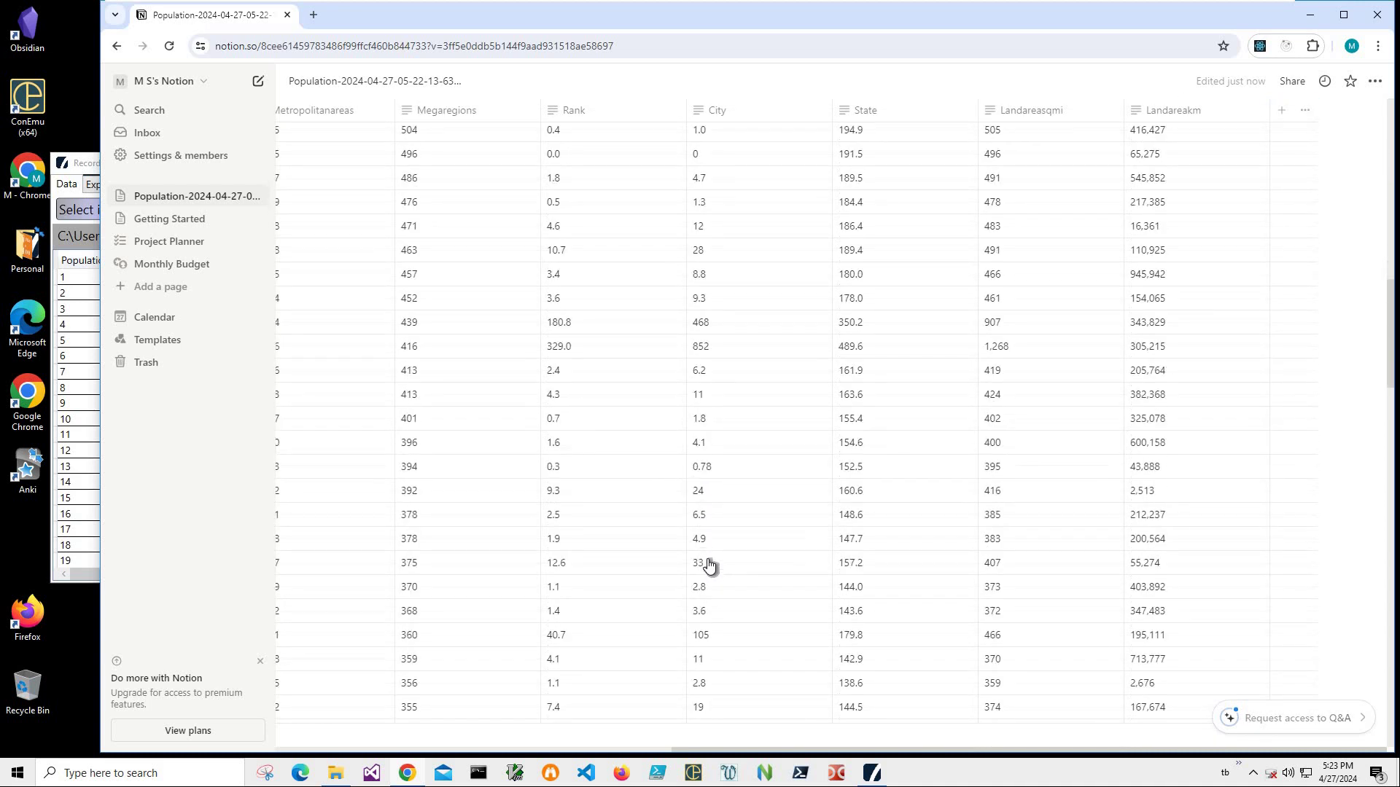
{"action": "scroll", "coordinate": [802, 532], "scroll_direction": "down", "scroll_amount": 8}
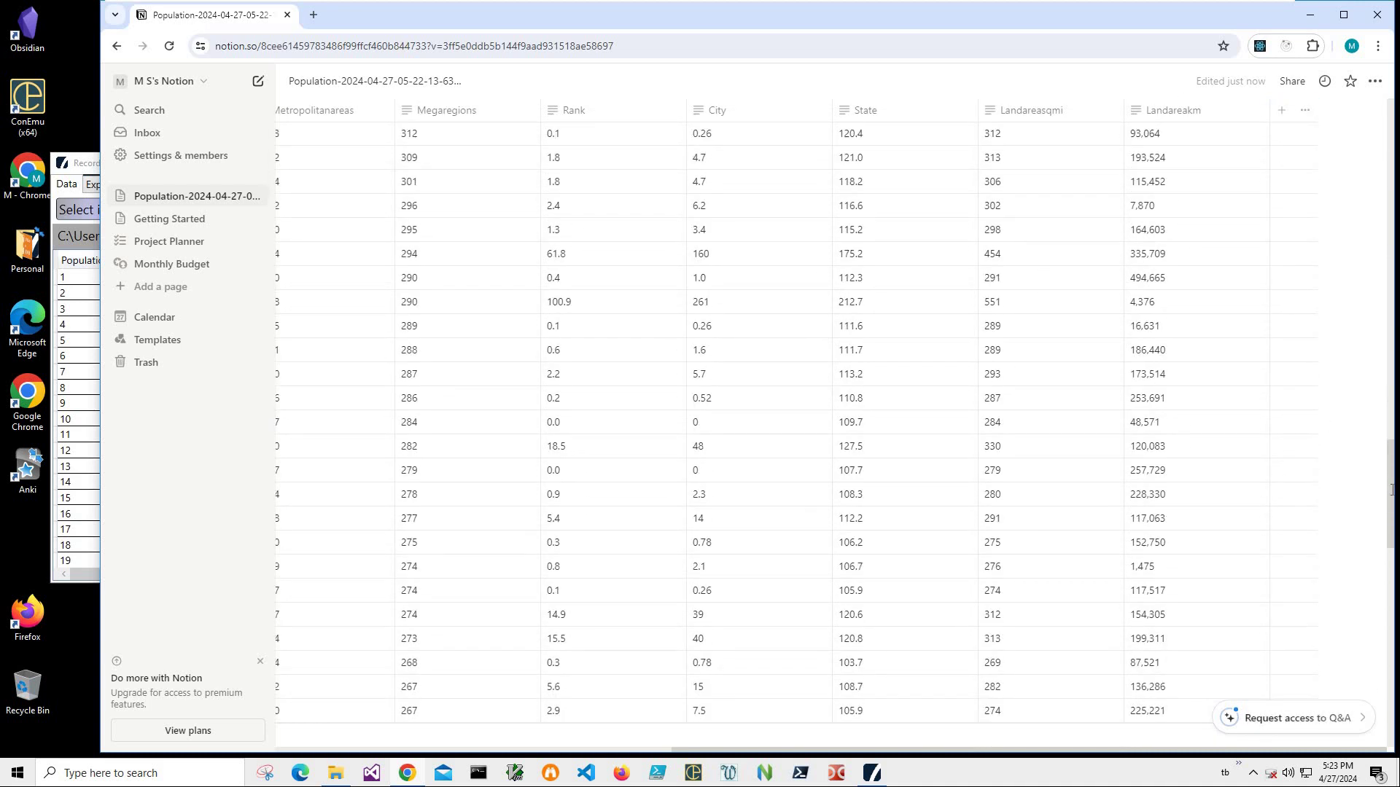
{"action": "left_click_drag", "start_coordinate": [1391, 506], "coordinate": [226, 233]}
{"action": "left_click", "coordinate": [182, 196]}
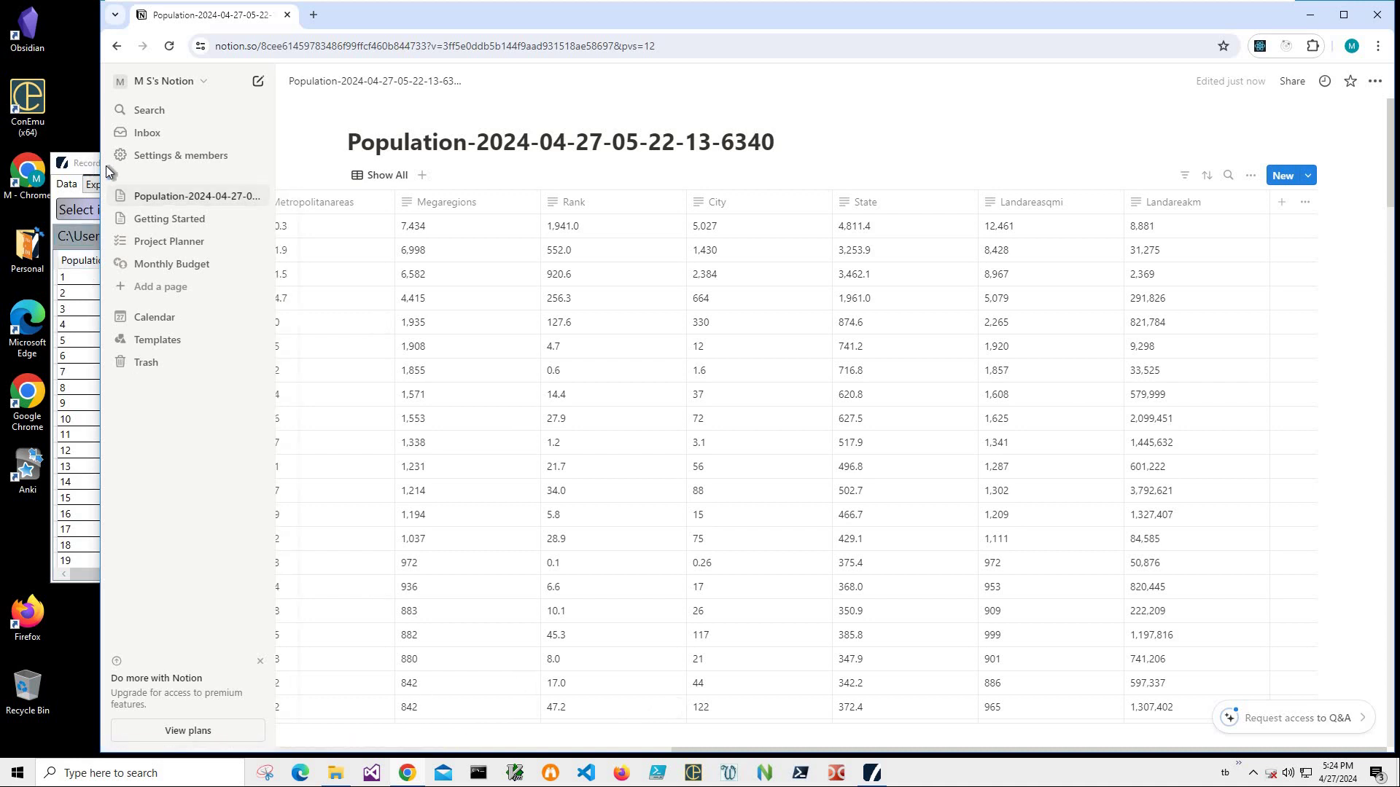
{"action": "left_click", "coordinate": [86, 163]}
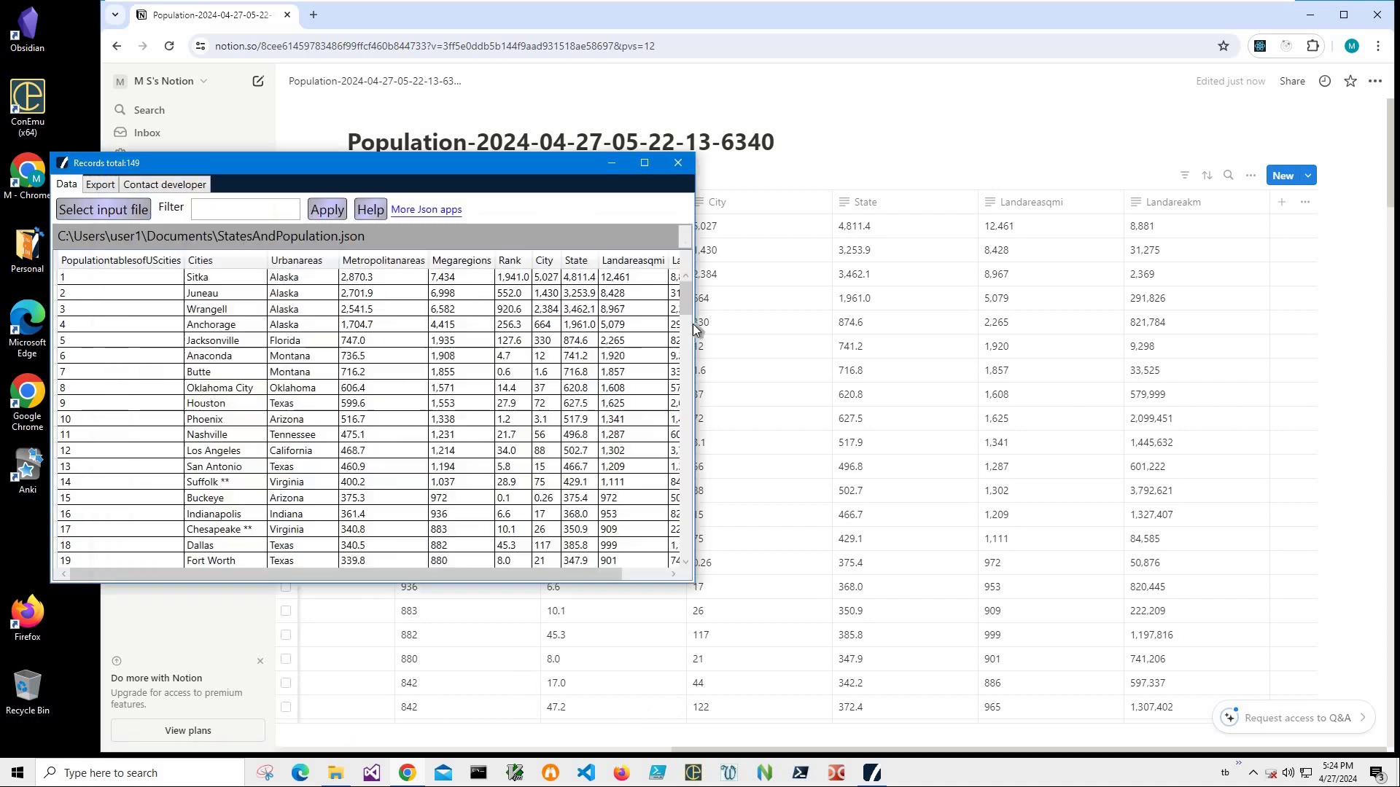
{"action": "left_click", "coordinate": [945, 150]}
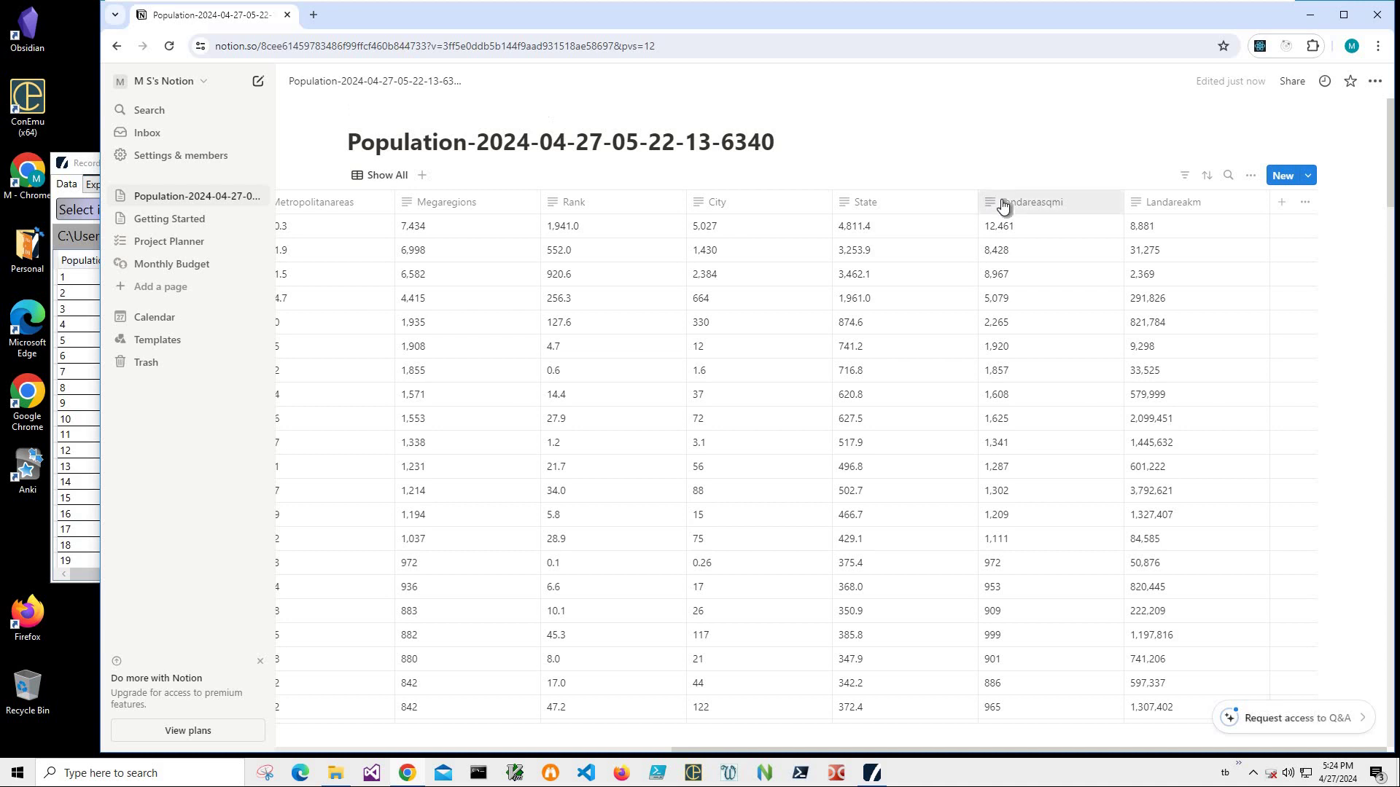